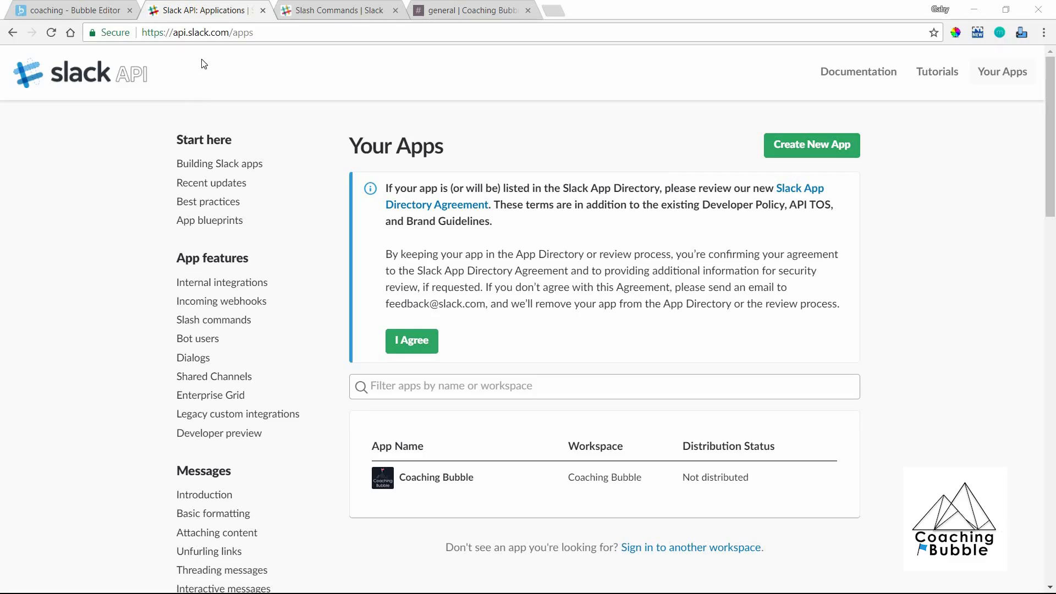
Step: Create a Slack app named "Coaching Demo" in the Coaching Bubble Chat development workspace
{"action": "left_click", "coordinate": [827, 150]}
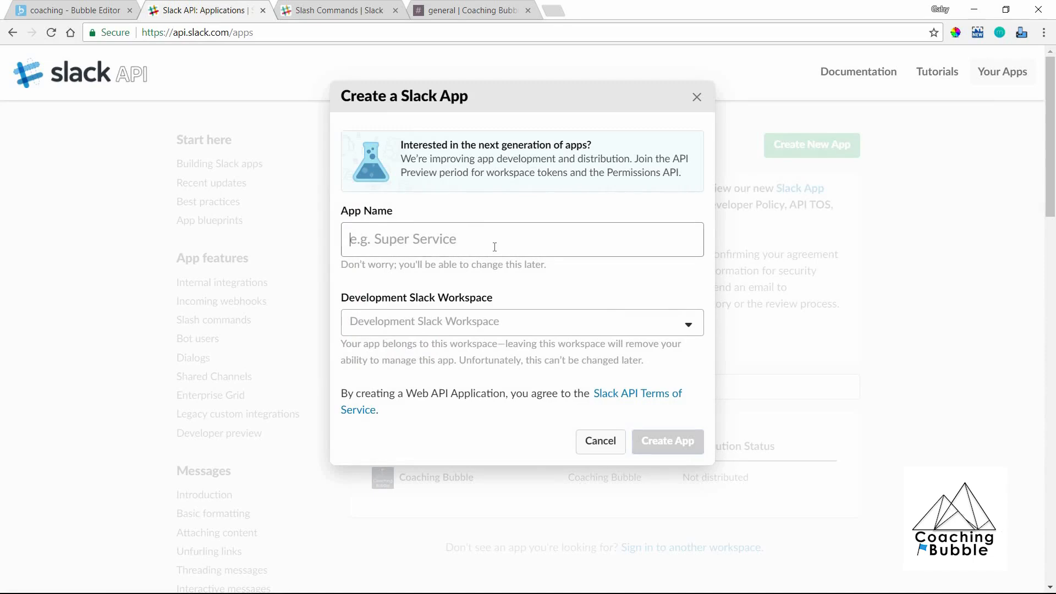
{"action": "type", "text": "Coaching Demo"}
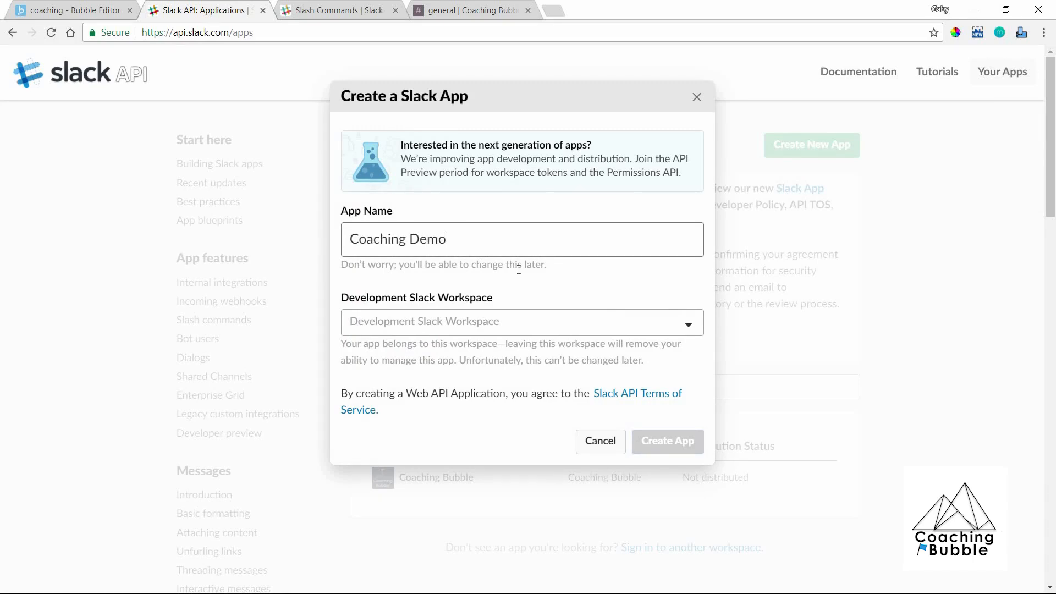
{"action": "left_click", "coordinate": [564, 325]}
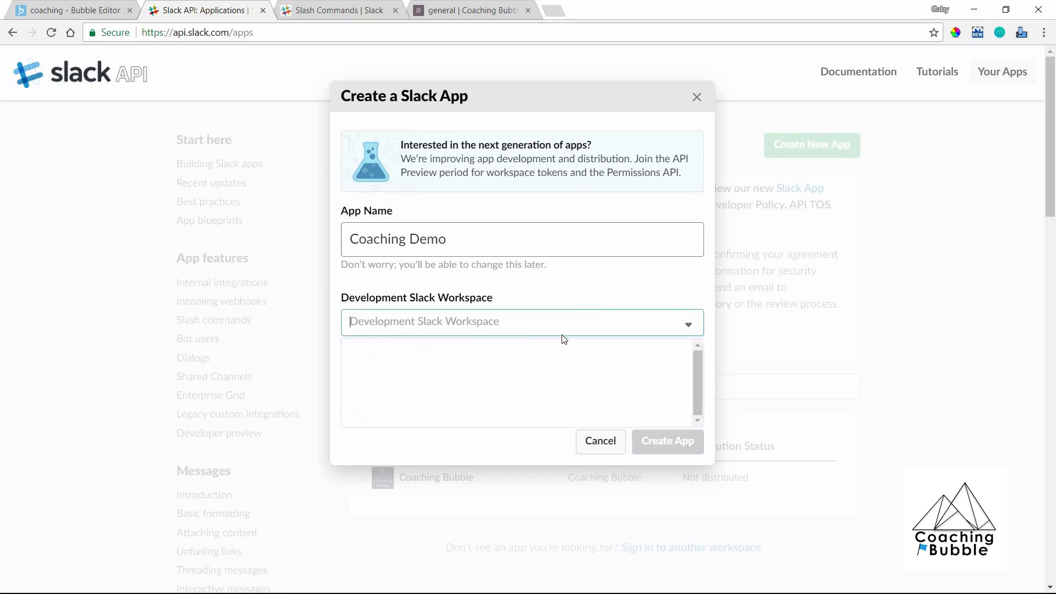
{"action": "left_click", "coordinate": [533, 354]}
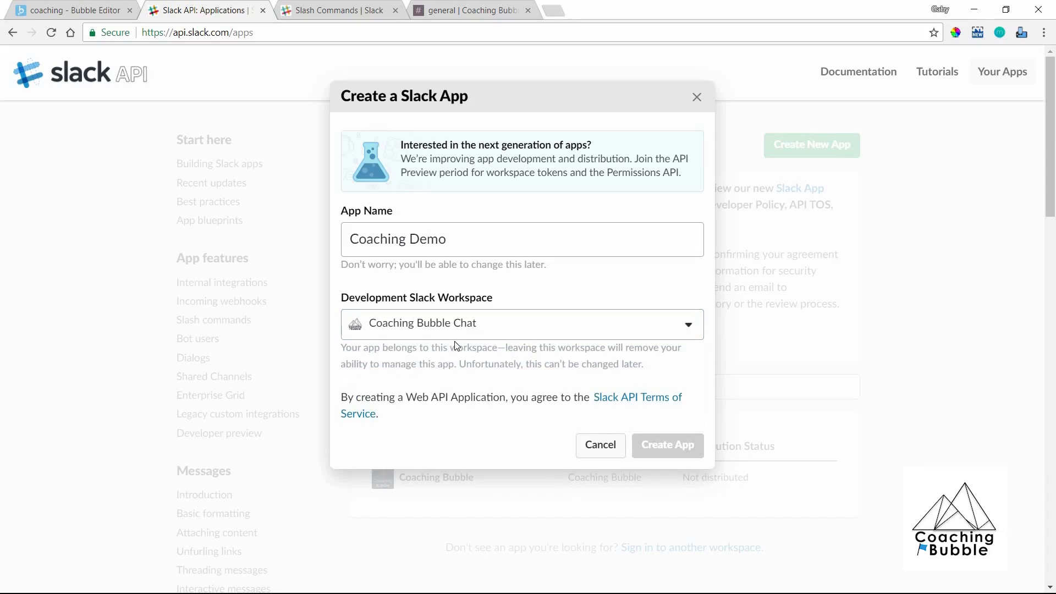
{"action": "left_click", "coordinate": [659, 440]}
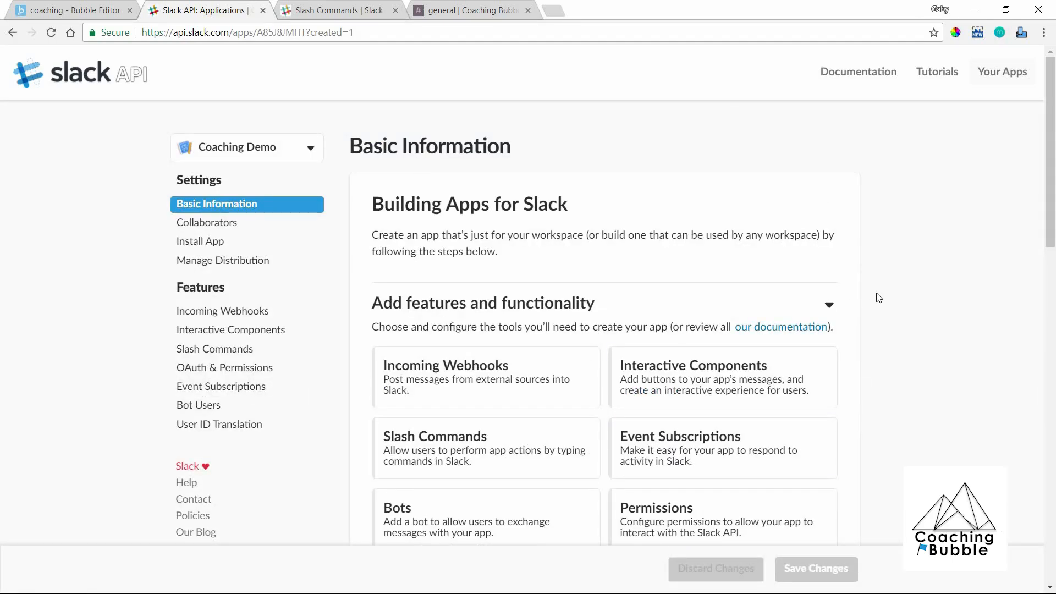
Step: Turn on Incoming Webhooks for the Coaching Demo app
{"action": "scroll", "coordinate": [897, 323], "scroll_direction": "down", "scroll_amount": 2}
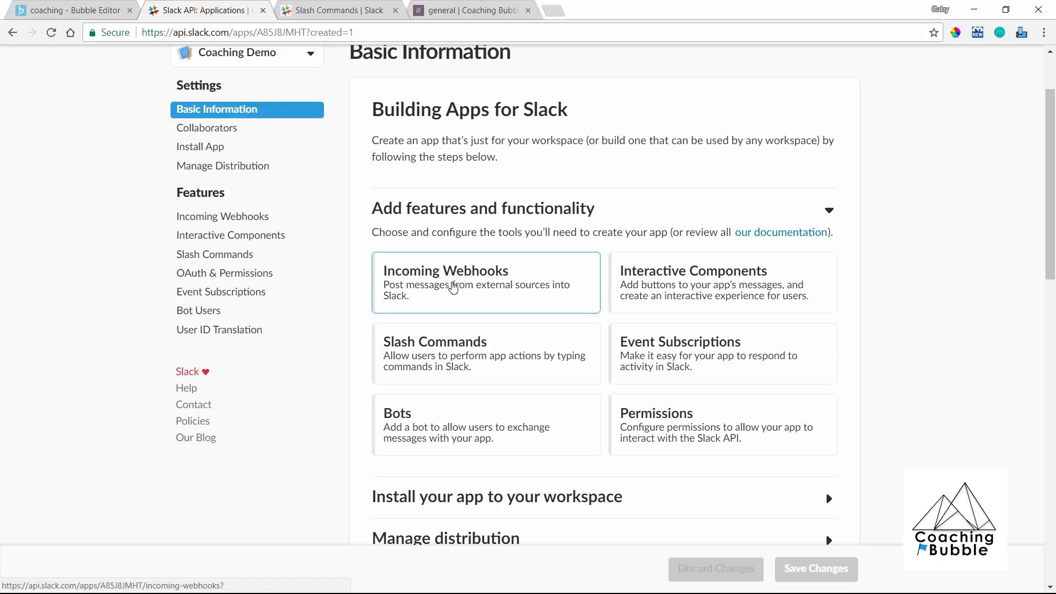
{"action": "left_click", "coordinate": [453, 287]}
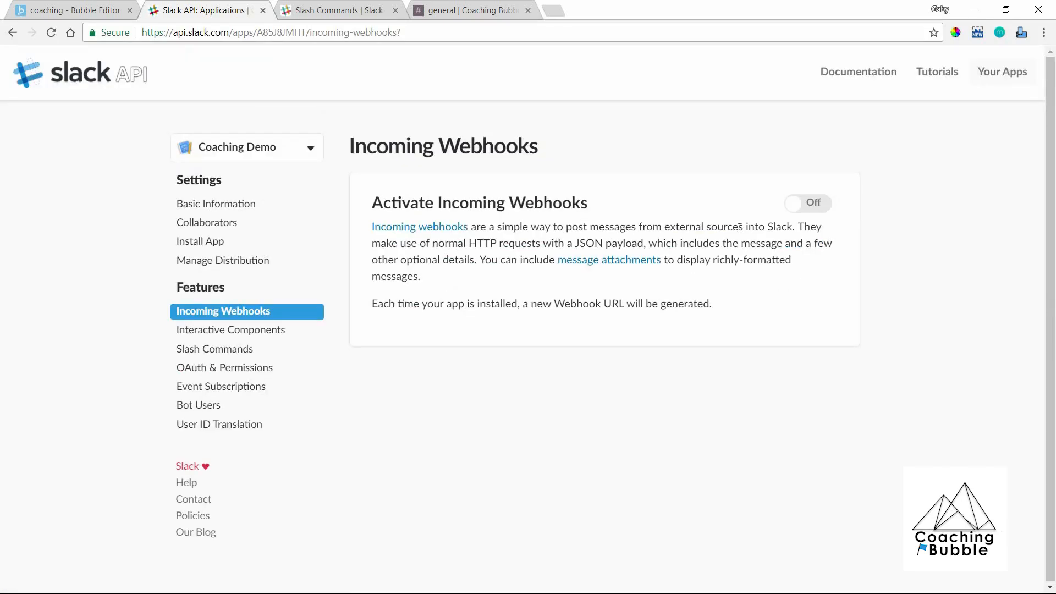
{"action": "left_click", "coordinate": [809, 204]}
{"action": "scroll", "coordinate": [415, 528], "scroll_direction": "down", "scroll_amount": 3}
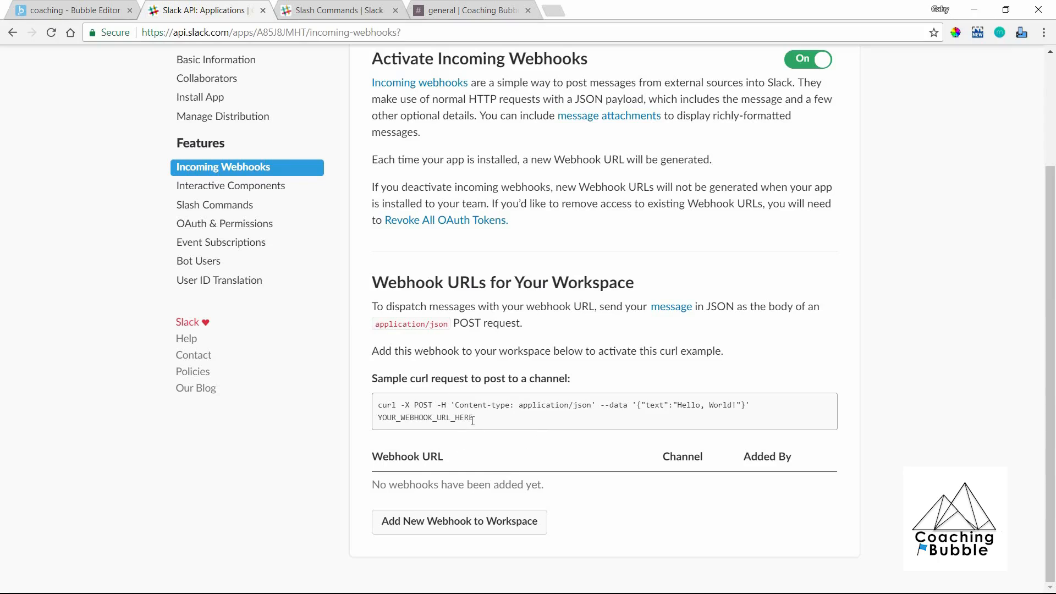
Step: Switch to the Bubble editor and add another API named "Slack Demo" in the API Connector plugin
{"action": "left_click", "coordinate": [72, 13]}
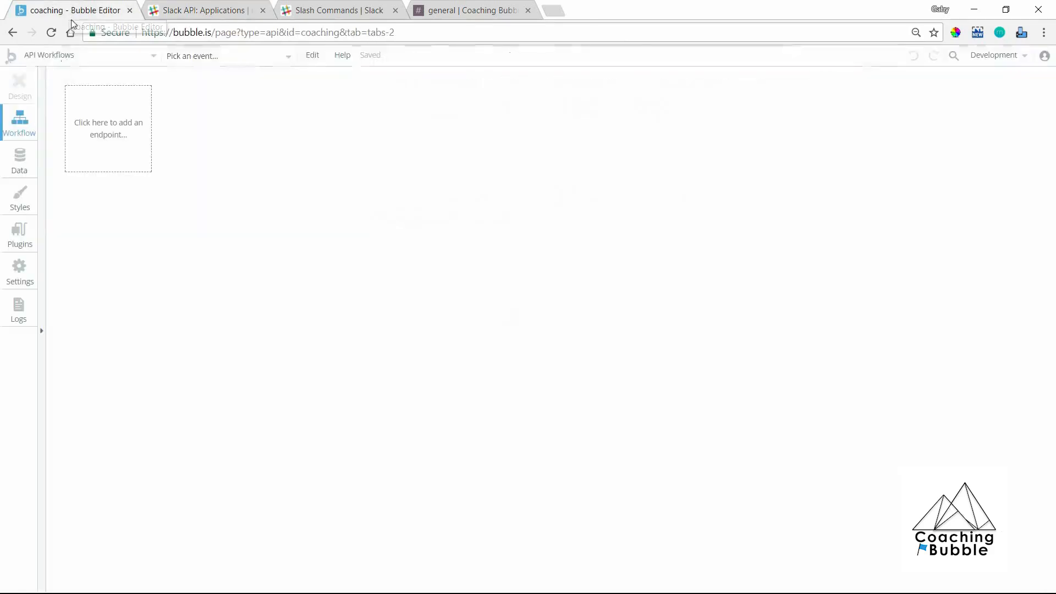
{"action": "left_click", "coordinate": [21, 237]}
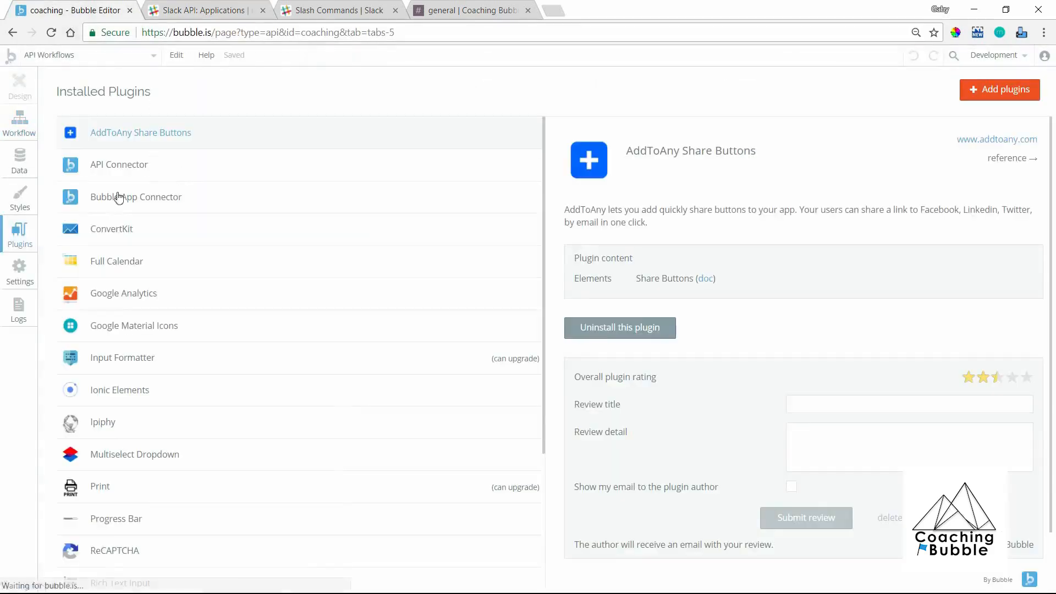
{"action": "left_click", "coordinate": [192, 172]}
{"action": "scroll", "coordinate": [847, 374], "scroll_direction": "down", "scroll_amount": 10}
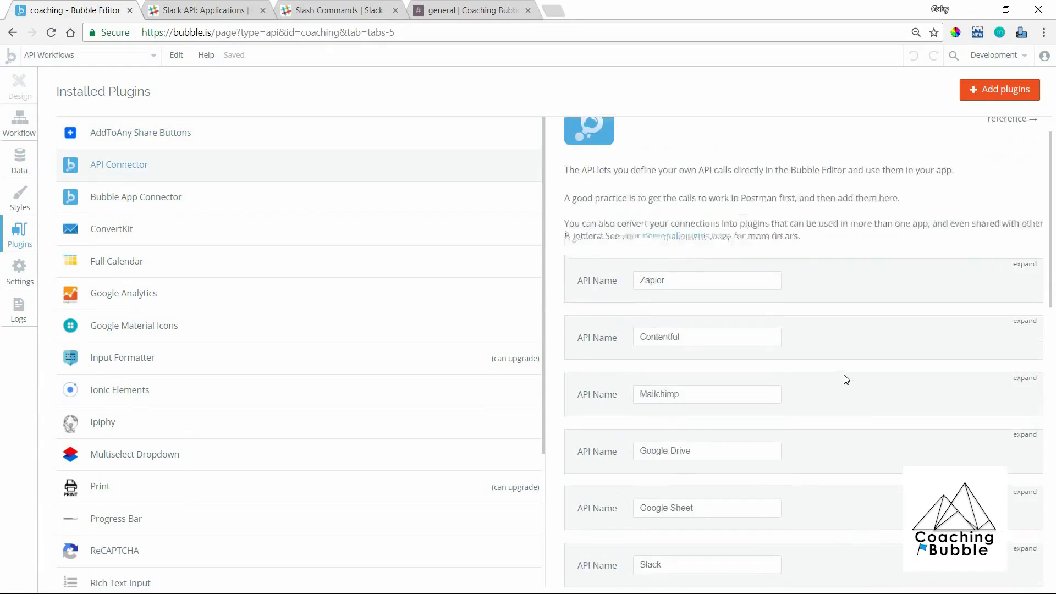
{"action": "scroll", "coordinate": [658, 249], "scroll_direction": "up", "scroll_amount": 1}
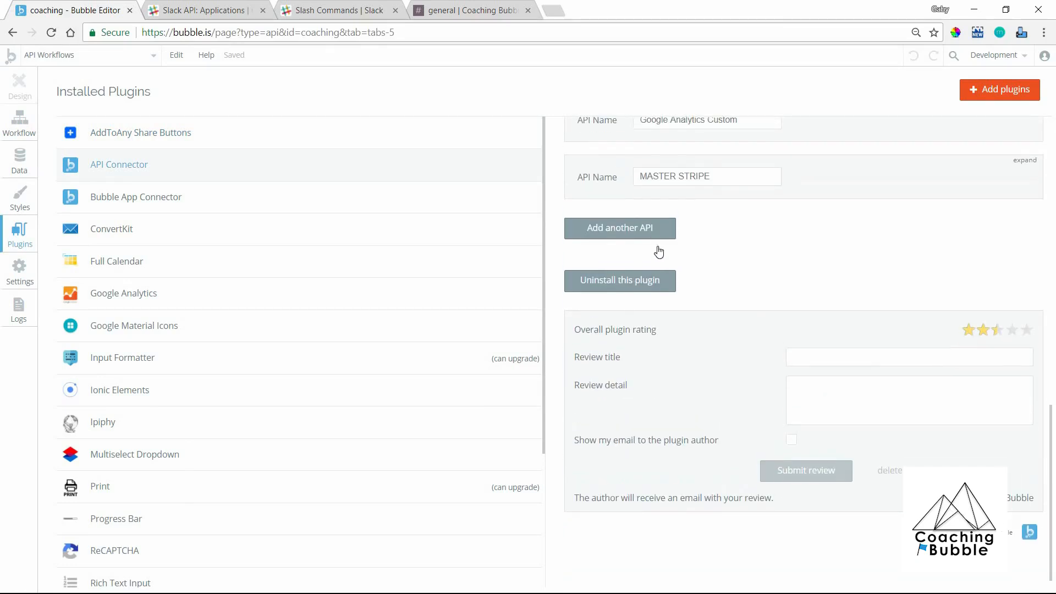
{"action": "left_click", "coordinate": [655, 245]}
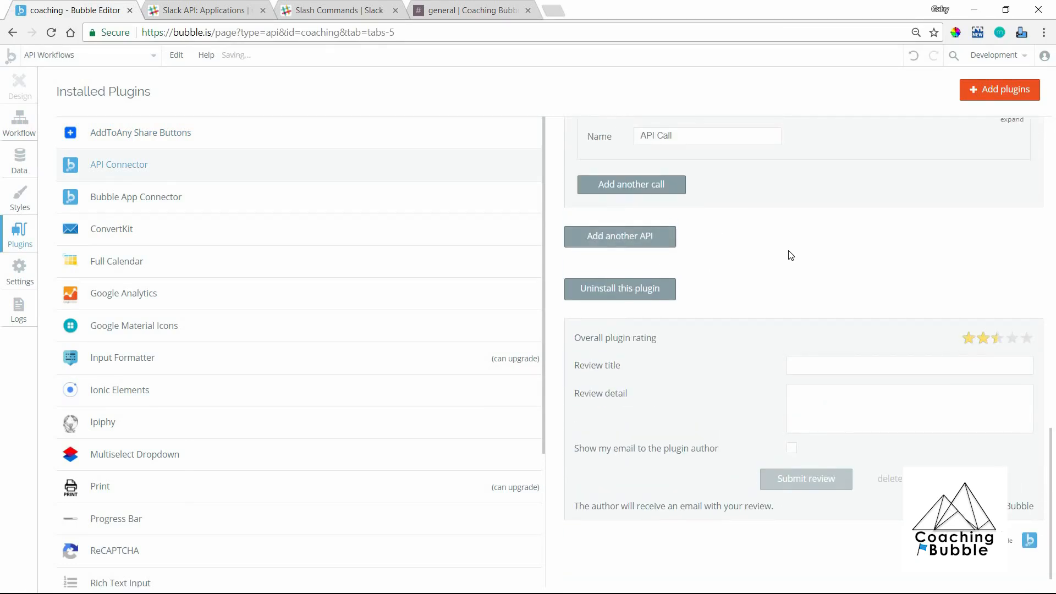
{"action": "triple_click", "coordinate": [719, 175]}
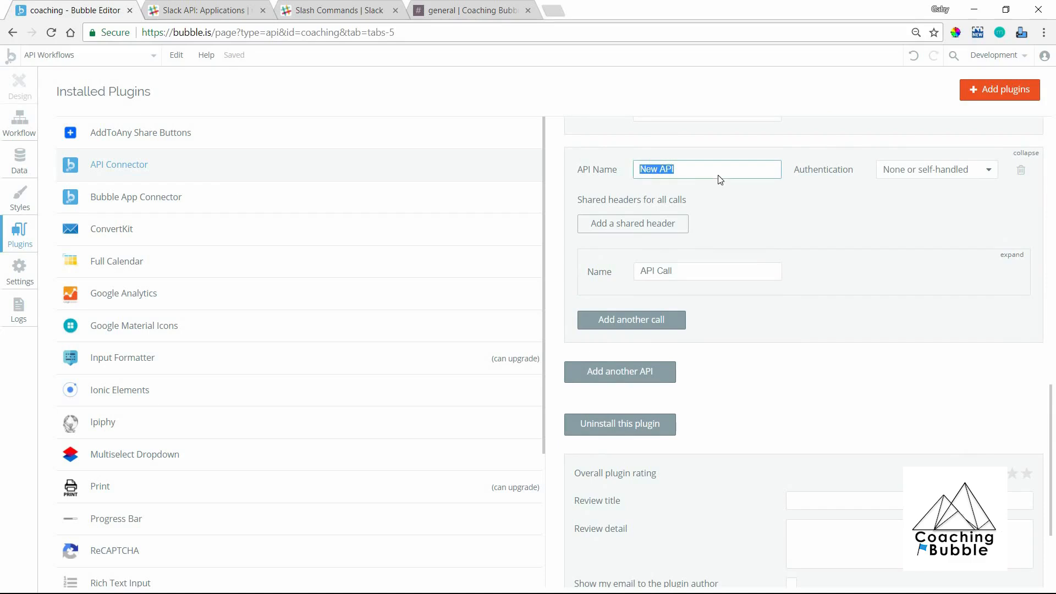
{"action": "type", "text": "Slack Demo"}
{"action": "left_click", "coordinate": [895, 196]}
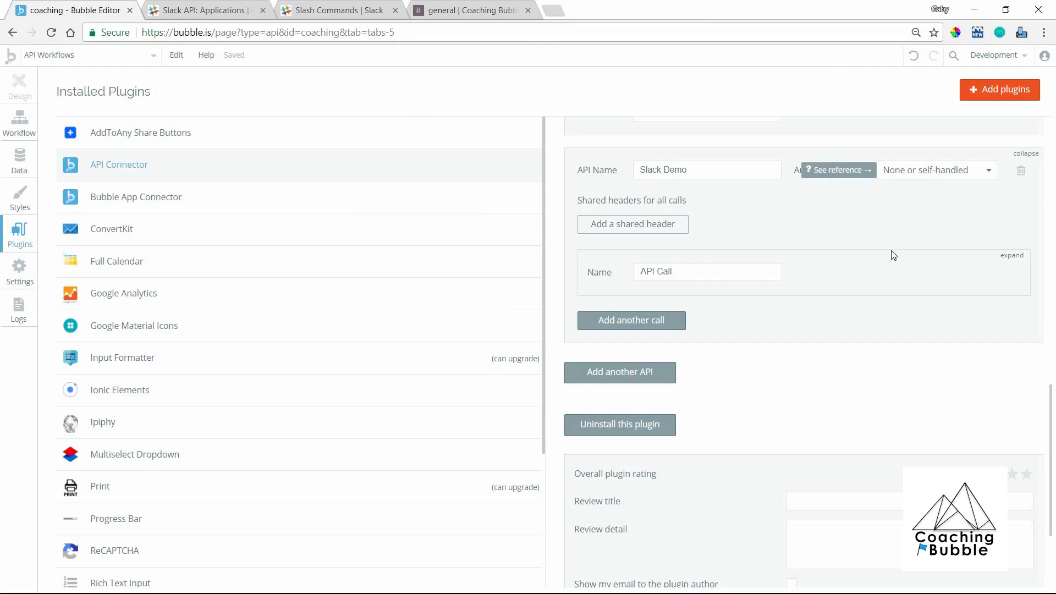
Step: Expand the Slack Demo API's call and name it "Send Message to General Channel"
{"action": "left_click", "coordinate": [208, 7]}
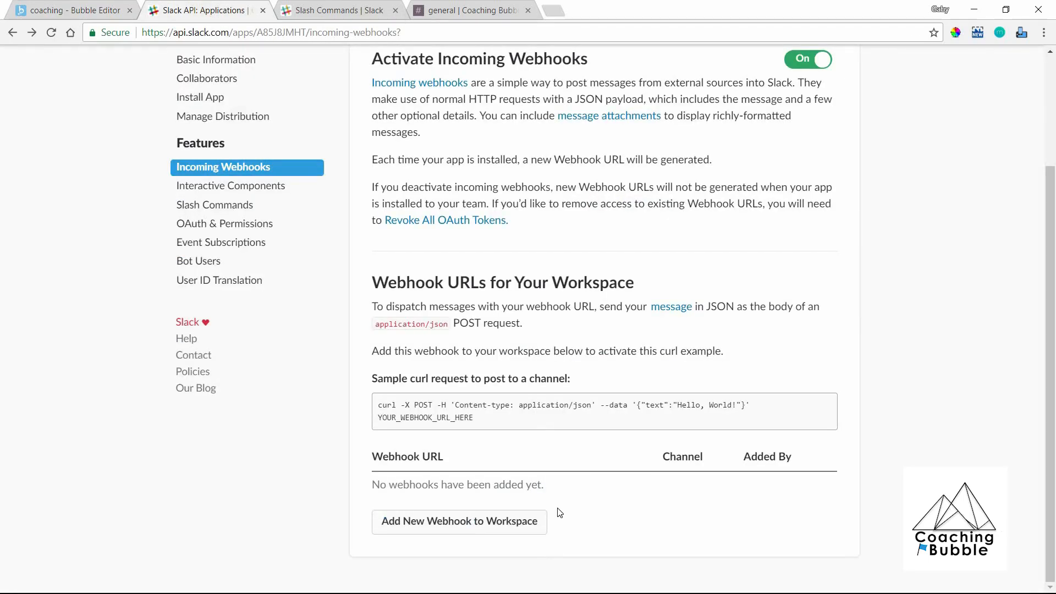
{"action": "left_click", "coordinate": [87, 7]}
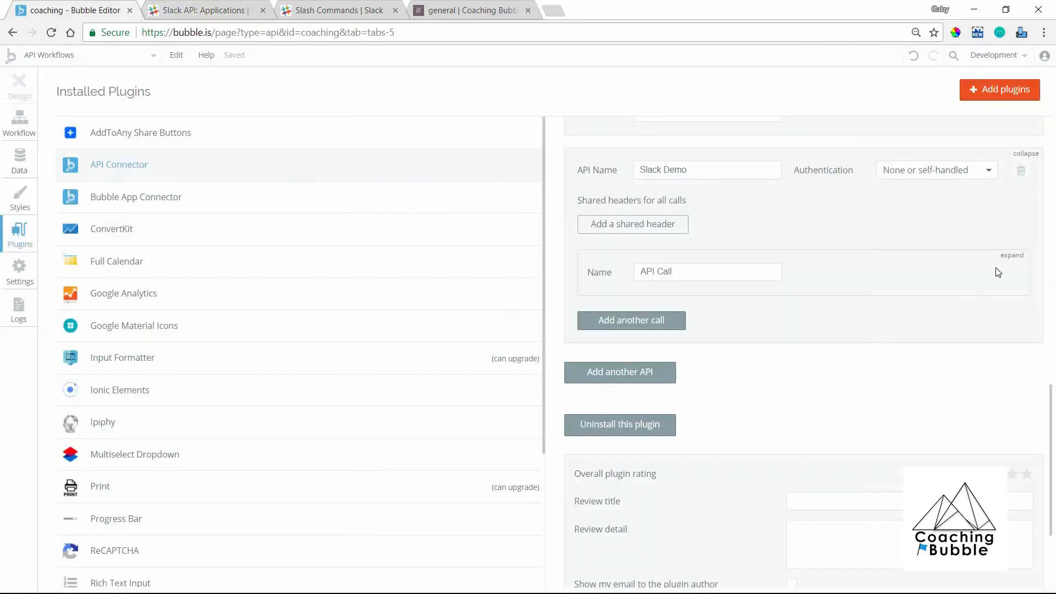
{"action": "left_click", "coordinate": [1012, 257]}
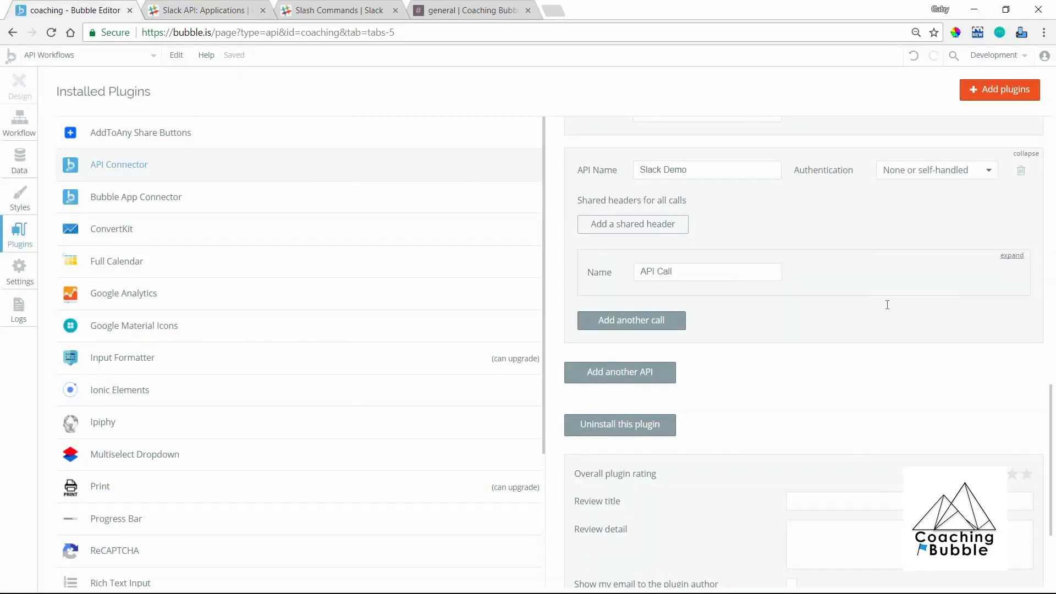
{"action": "triple_click", "coordinate": [719, 270]}
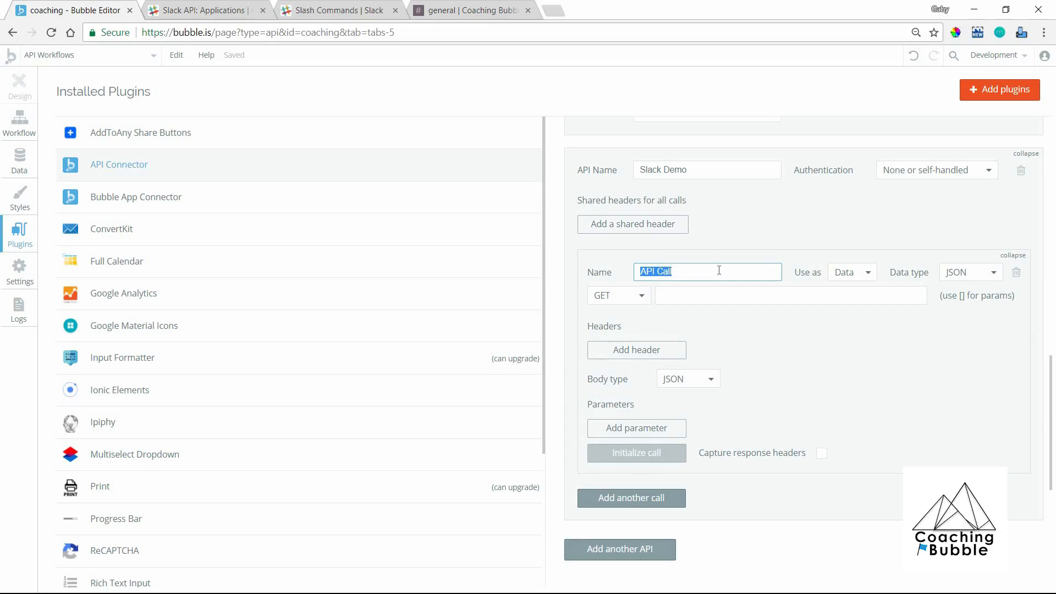
{"action": "type", "text": "Send MEss"}
{"action": "key", "text": "BackSpace"}
{"action": "key", "text": "BackSpace"}
{"action": "key", "text": "BackSpace"}
{"action": "key", "text": "BackSpace"}
{"action": "type", "text": "Message ("}
{"action": "type", "text": "o General Chan"}
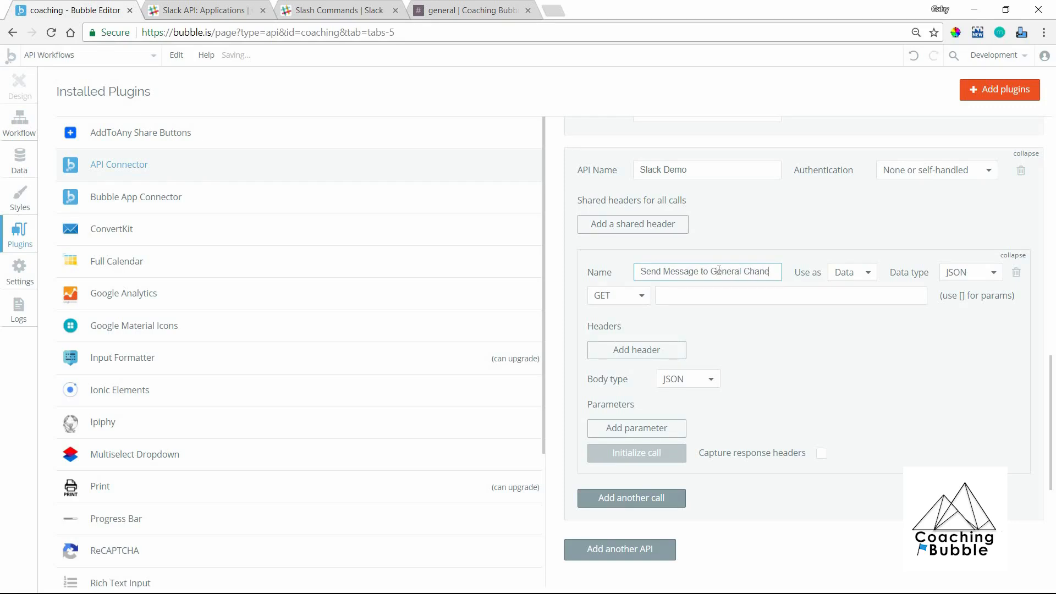
{"action": "type", "text": "nel"}
Step: Check the #general channel in Slack, return to the Bubble editor and set the call's method to POST
{"action": "left_click", "coordinate": [467, 10]}
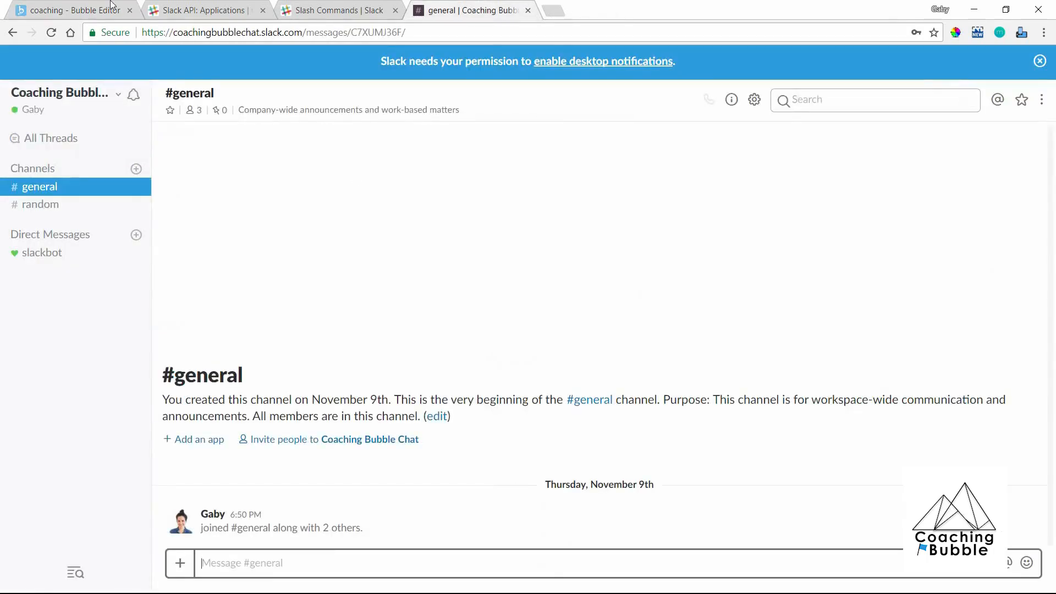
{"action": "left_click", "coordinate": [43, 5]}
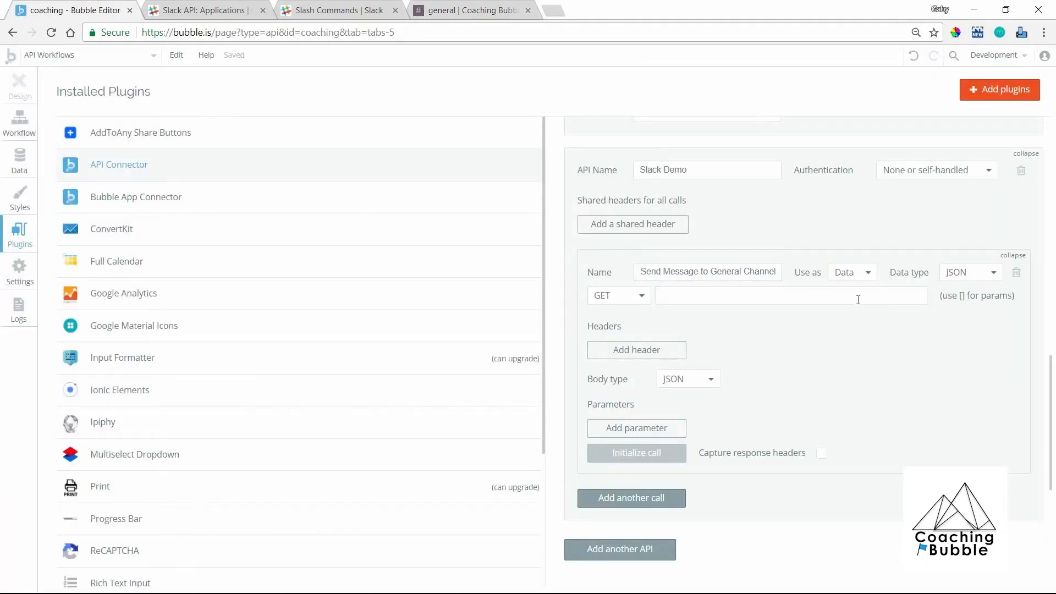
{"action": "left_click", "coordinate": [627, 303]}
{"action": "left_click", "coordinate": [628, 334]}
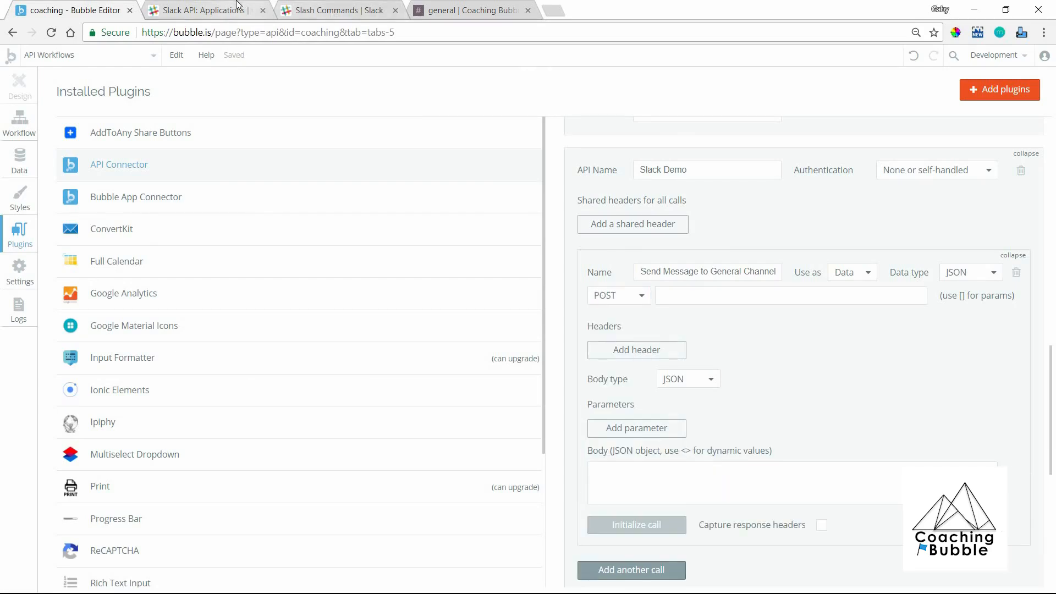
Step: In the Slack app settings, add a new webhook to the workspace and authorize it to post to #general
{"action": "left_click", "coordinate": [242, 7]}
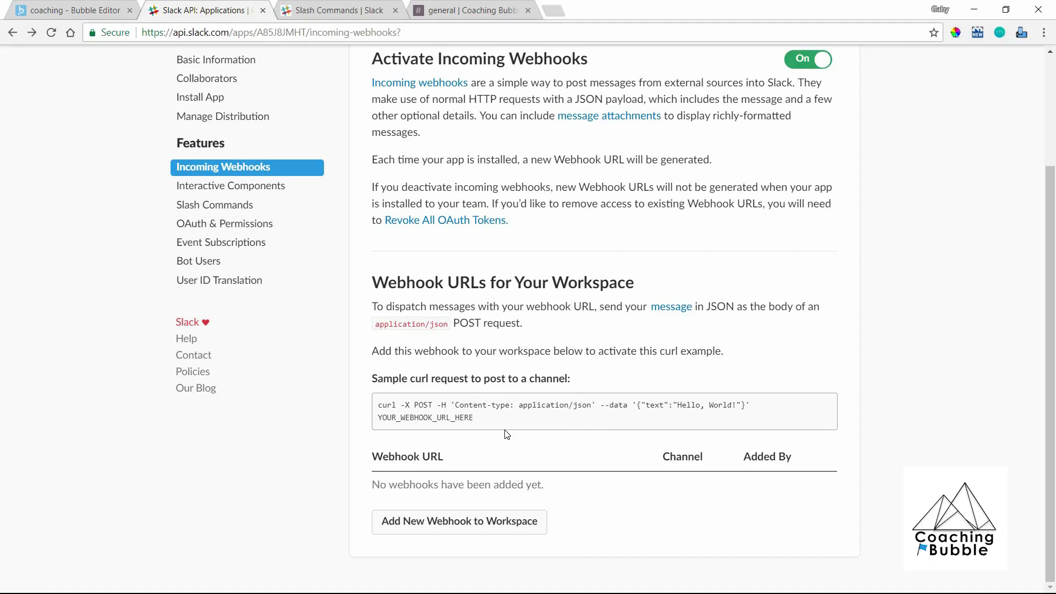
{"action": "left_click", "coordinate": [460, 530]}
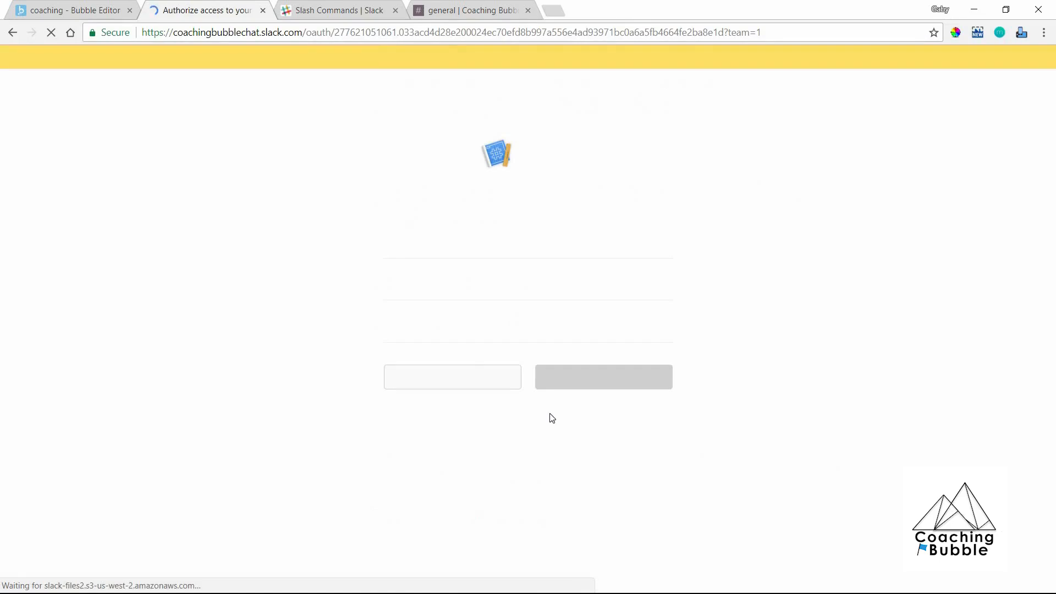
{"action": "left_click", "coordinate": [554, 332]}
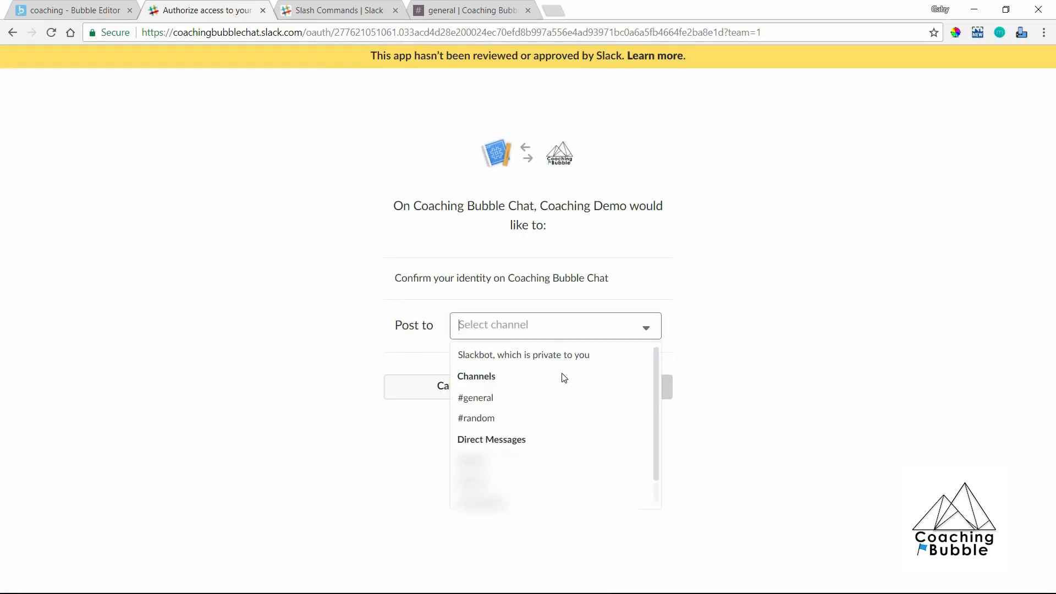
{"action": "left_click", "coordinate": [527, 403]}
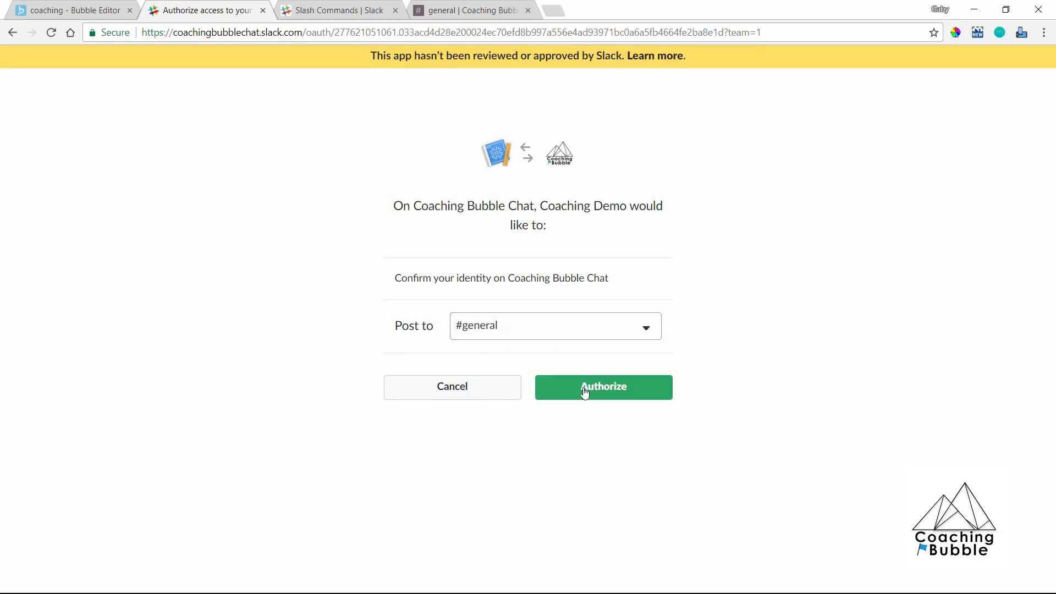
{"action": "left_click", "coordinate": [584, 388]}
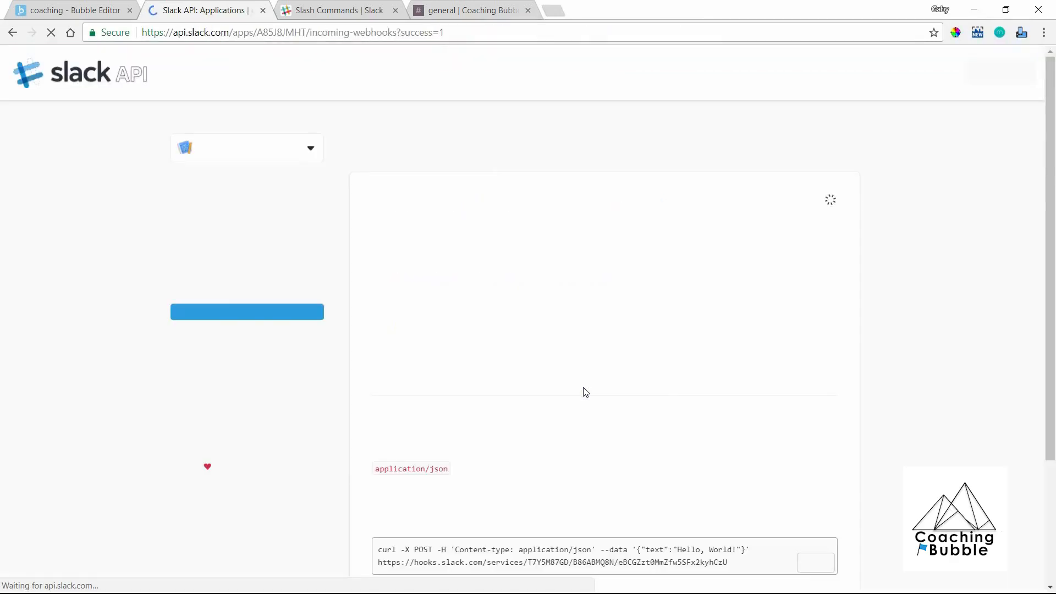
Step: Copy the #general webhook URL and paste it as the URL of the POST call in Bubble
{"action": "scroll", "coordinate": [586, 388], "scroll_direction": "down", "scroll_amount": 3}
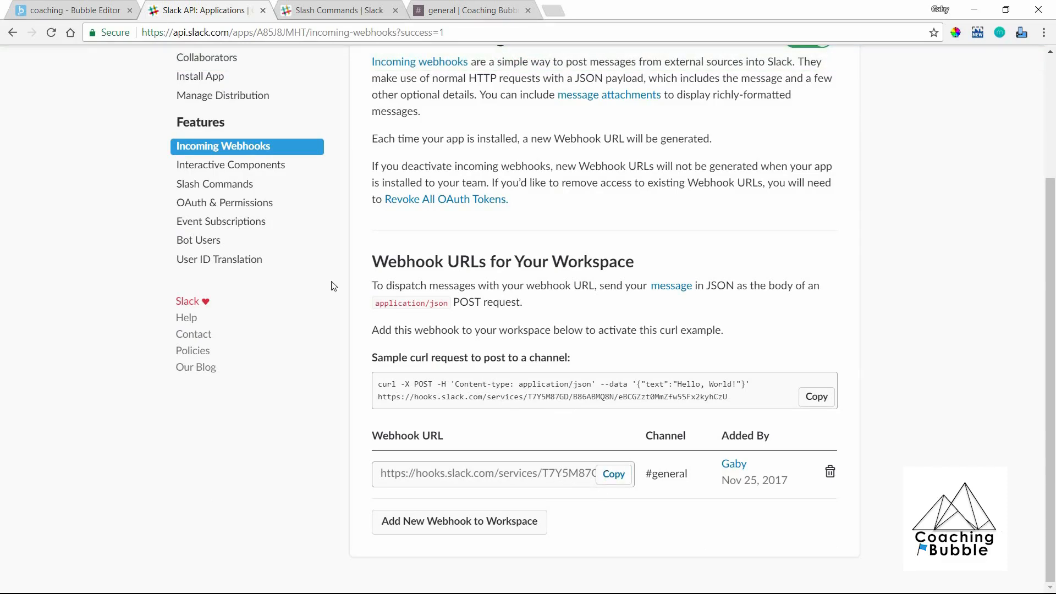
{"action": "left_click", "coordinate": [75, 10]}
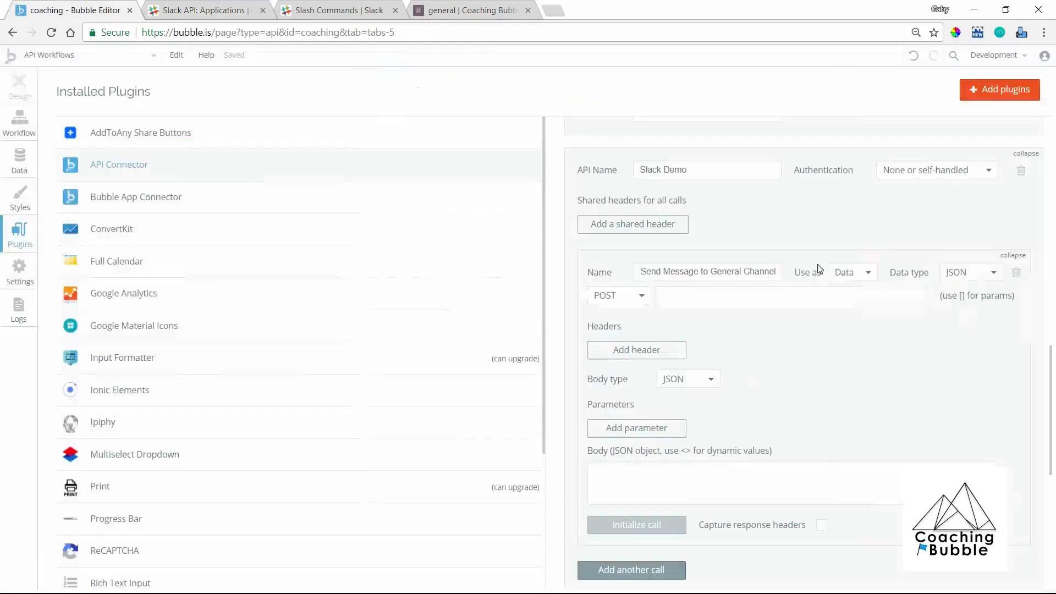
{"action": "left_click", "coordinate": [810, 306]}
{"action": "key", "text": "ctrl+v"}
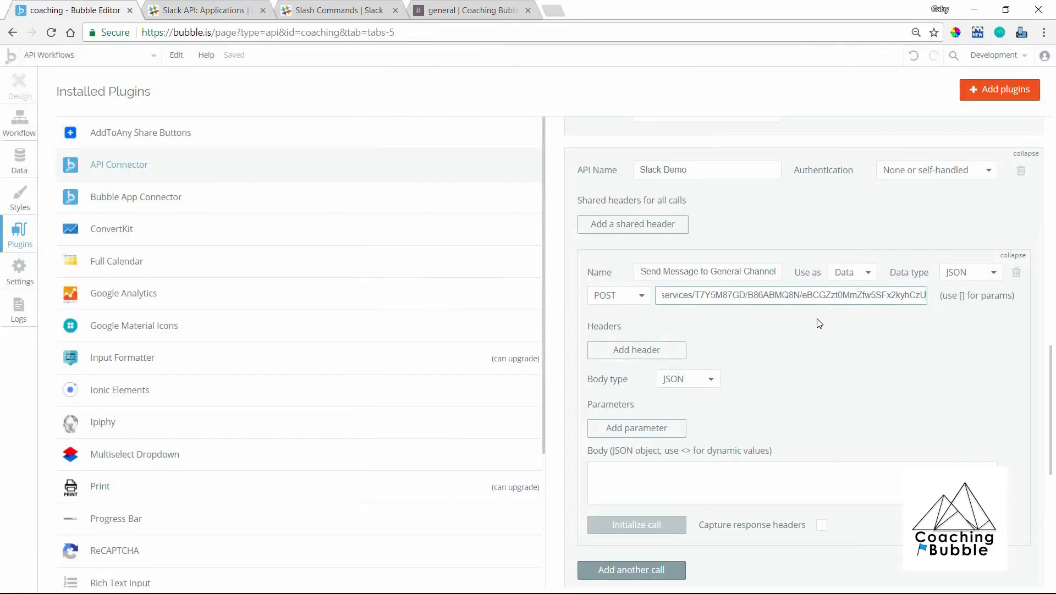
{"action": "left_click", "coordinate": [819, 325]}
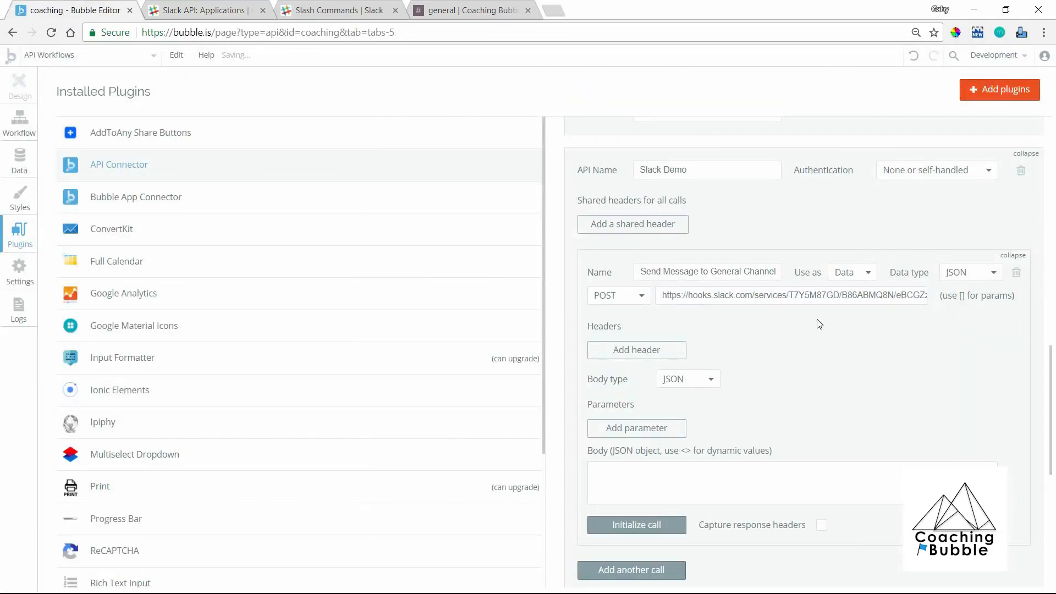
Step: Set the Send Message to General Channel call to be used as an Action
{"action": "left_click", "coordinate": [860, 281]}
{"action": "left_click", "coordinate": [848, 312]}
Step: Review Slack's sample curl request, then add a parameter with key text and a Hello World greeting signed with the sender's first name
{"action": "key", "text": "ctrl+Tab"}
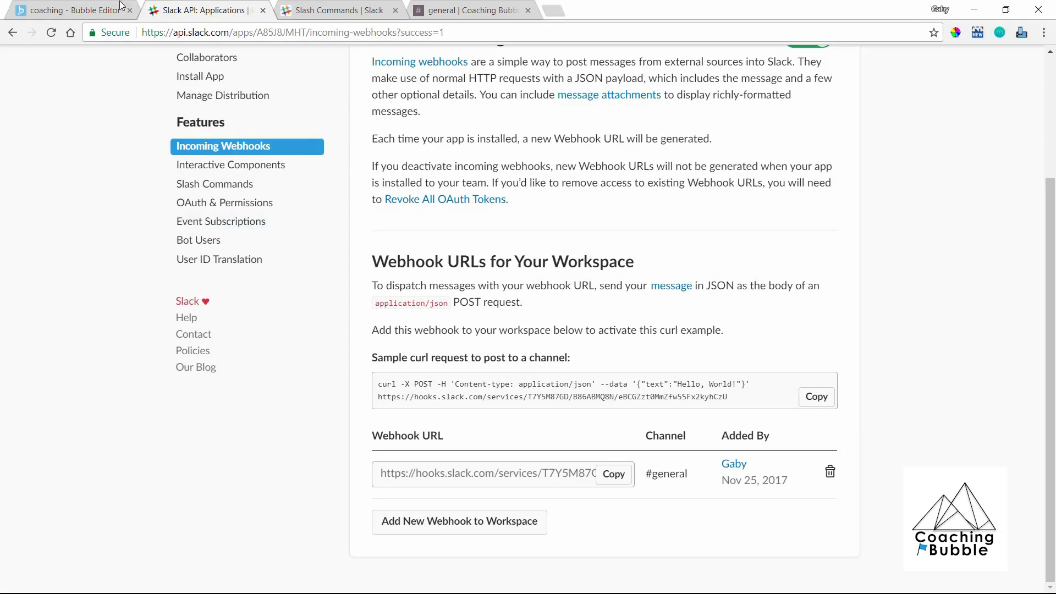
{"action": "left_click", "coordinate": [100, 8]}
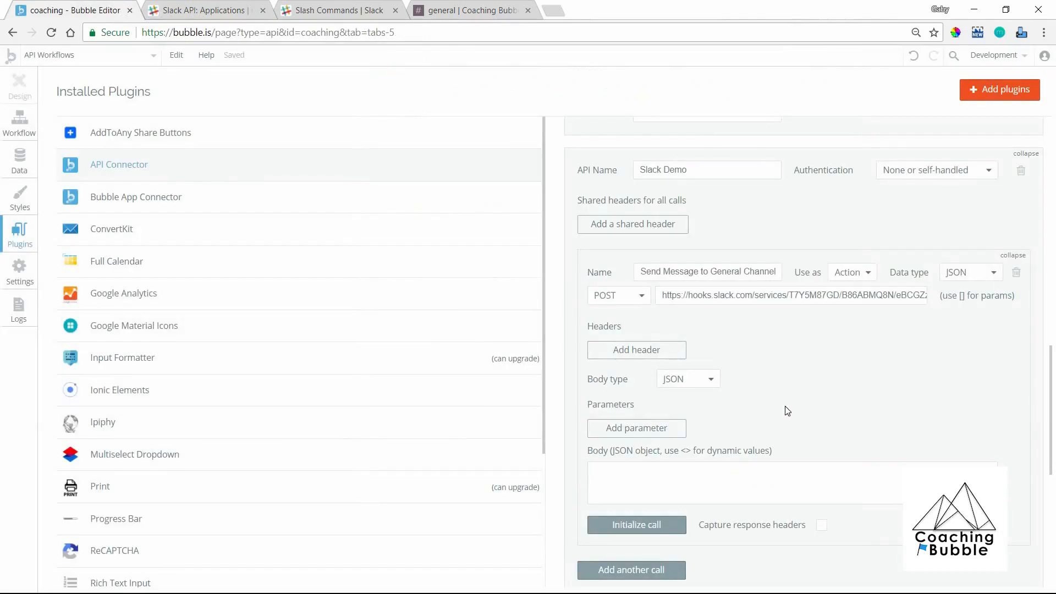
{"action": "left_click", "coordinate": [634, 435]}
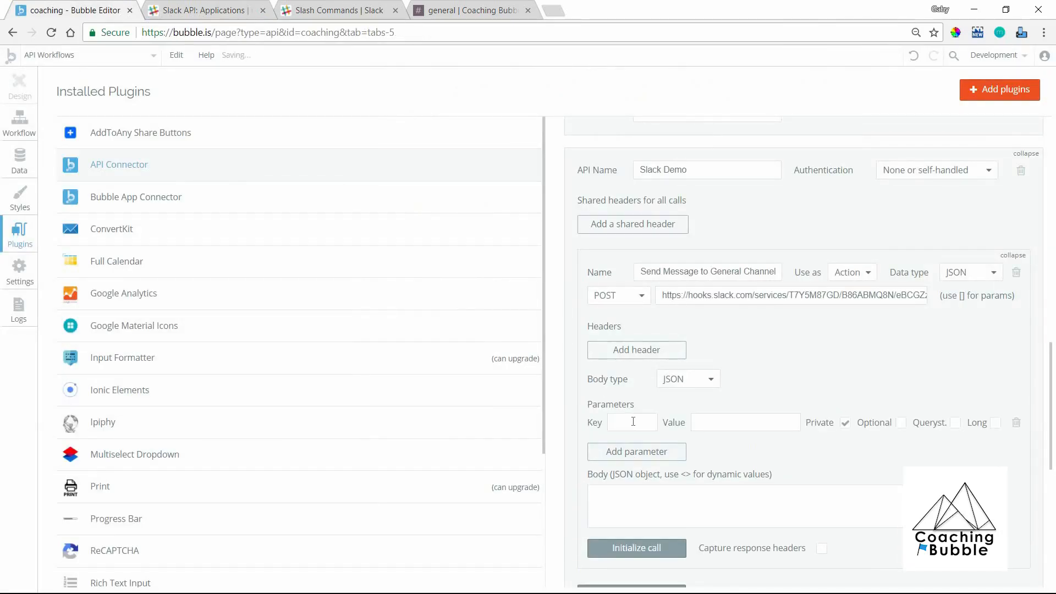
{"action": "left_click", "coordinate": [634, 422]}
{"action": "type", "text": "text"}
{"action": "key", "text": "Tab"}
{"action": "type", "text": "Hello WOo"}
{"action": "key", "text": "BackSpace"}
{"action": "key", "text": "BackSpace"}
{"action": "type", "text": "orld, from Gaby!"}
{"action": "left_click", "coordinate": [844, 406]}
Step: Consult Slack's sample curl request and add a Content-Type header with the value application/json to the Bubble call
{"action": "left_click", "coordinate": [257, 7]}
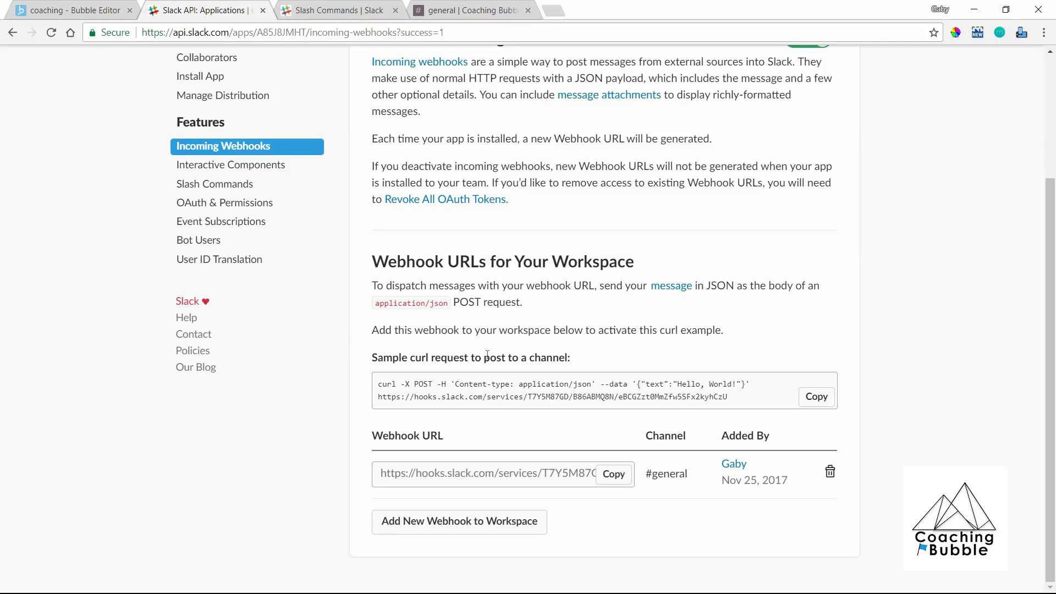
{"action": "left_click", "coordinate": [99, 15]}
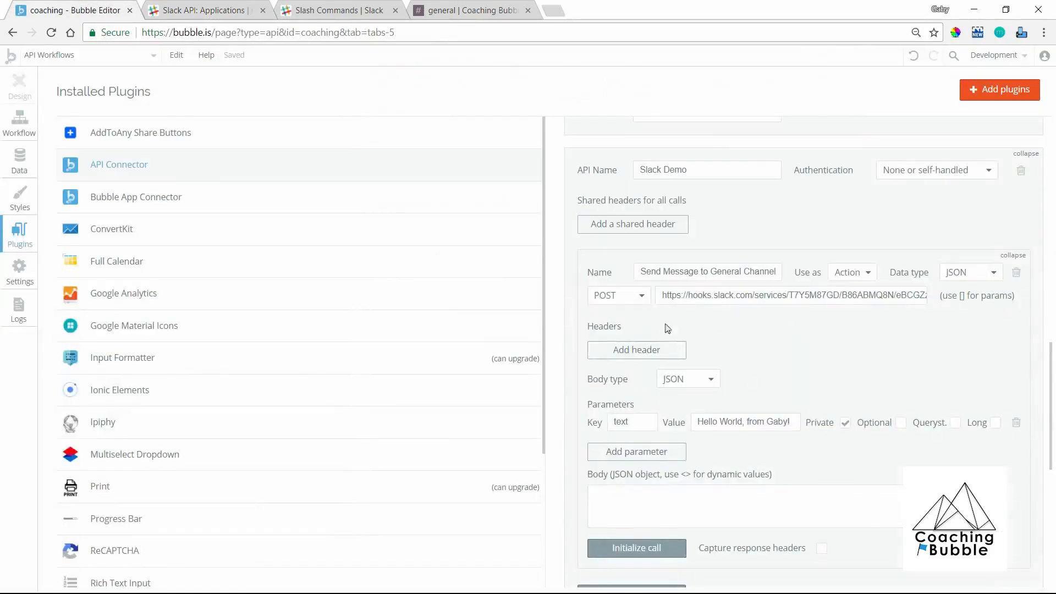
{"action": "left_click", "coordinate": [647, 355]}
{"action": "left_click", "coordinate": [638, 344]}
{"action": "type", "text": "Content-Type"}
{"action": "key", "text": "Tab"}
{"action": "type", "text": "appl"}
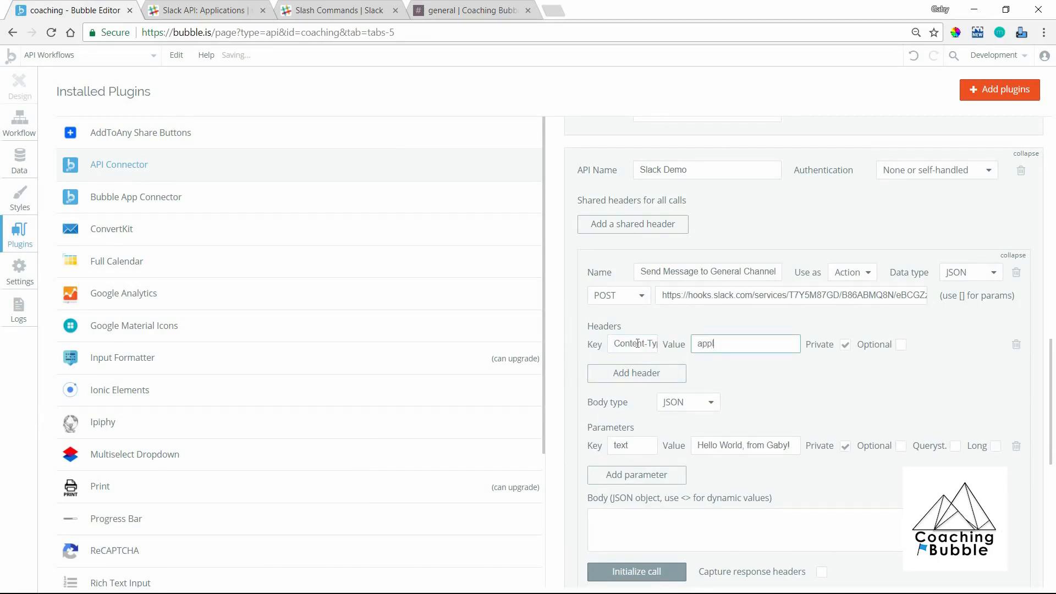
{"action": "type", "text": "ication/json"}
Step: Initialize the Send Message to General Channel call, dismiss the notice and check the #general channel in Slack
{"action": "scroll", "coordinate": [756, 380], "scroll_direction": "down", "scroll_amount": 1}
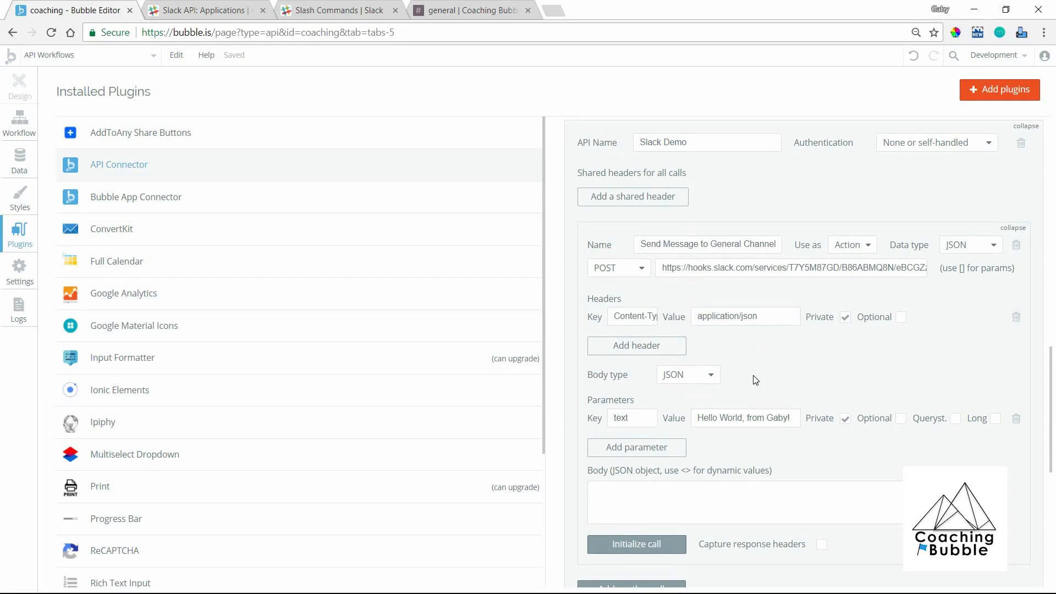
{"action": "scroll", "coordinate": [754, 380], "scroll_direction": "down", "scroll_amount": 1}
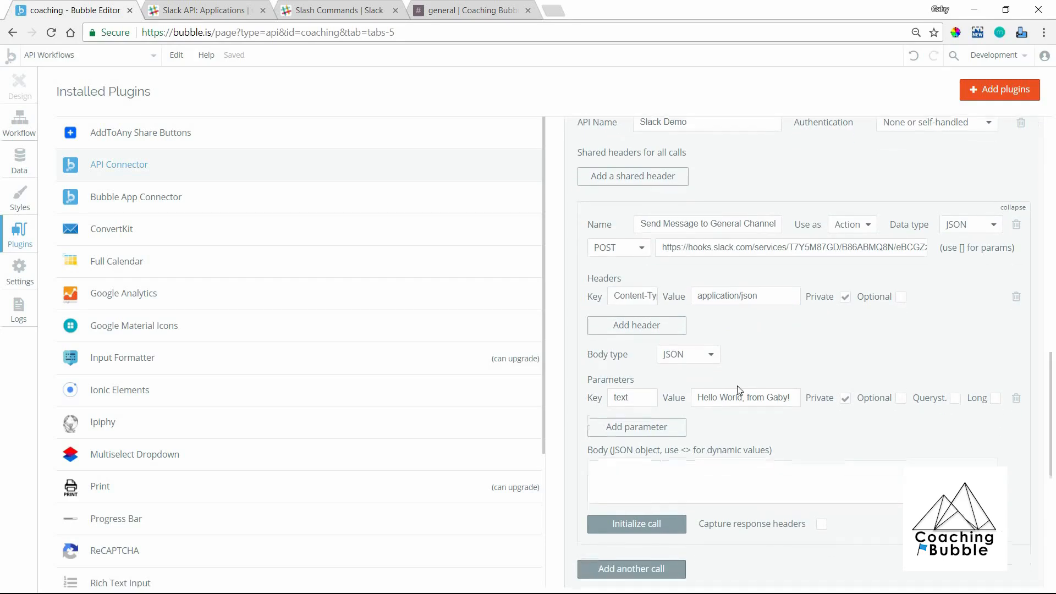
{"action": "left_click", "coordinate": [627, 523]}
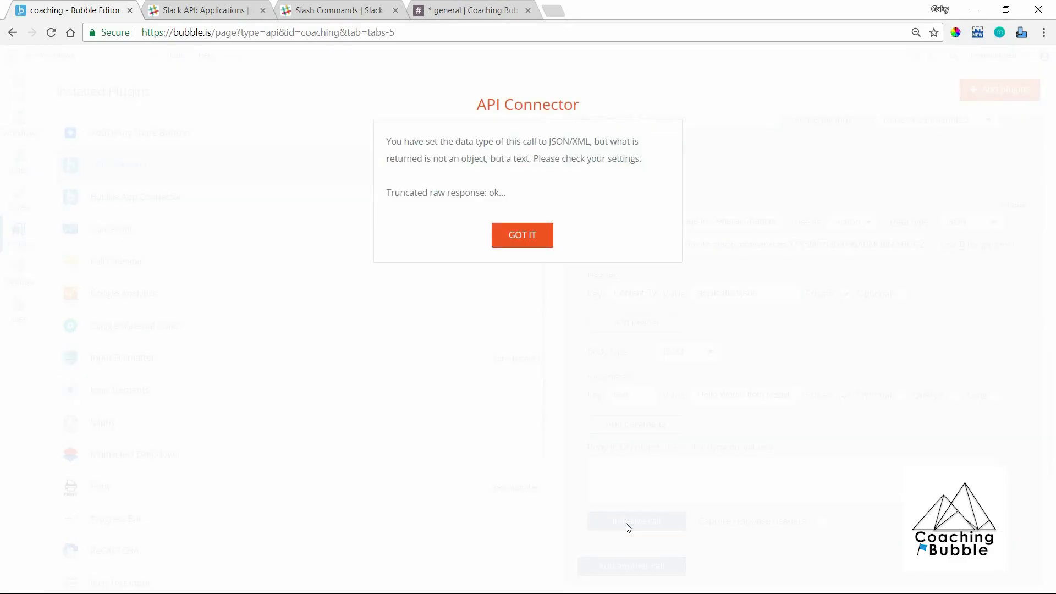
{"action": "left_click", "coordinate": [546, 235]}
{"action": "left_click", "coordinate": [468, 10]}
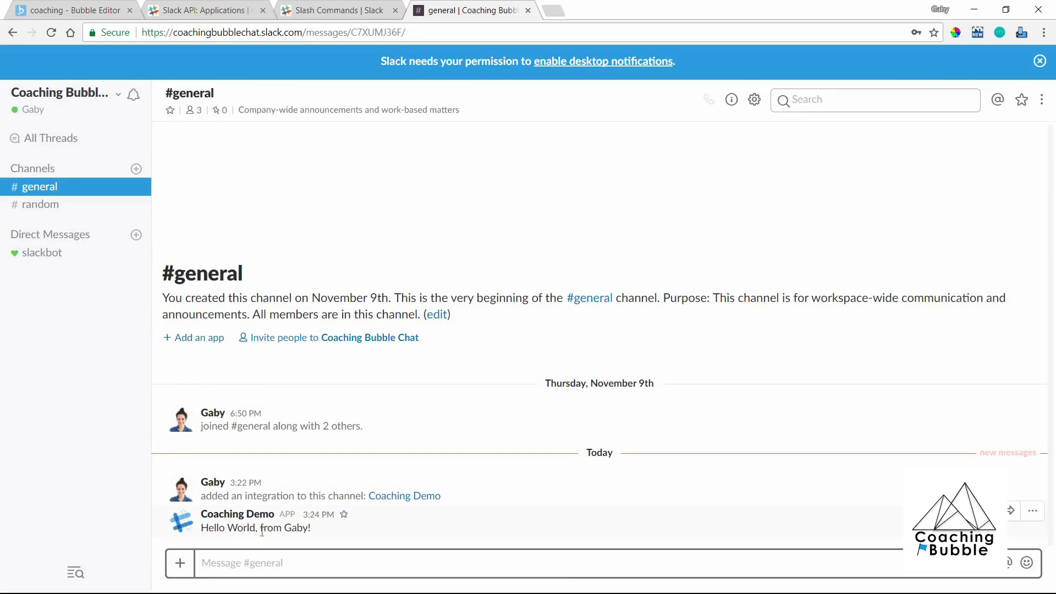
Step: Back in the Bubble editor, set the call's data type to Text and initialize the call again
{"action": "left_click", "coordinate": [34, 8]}
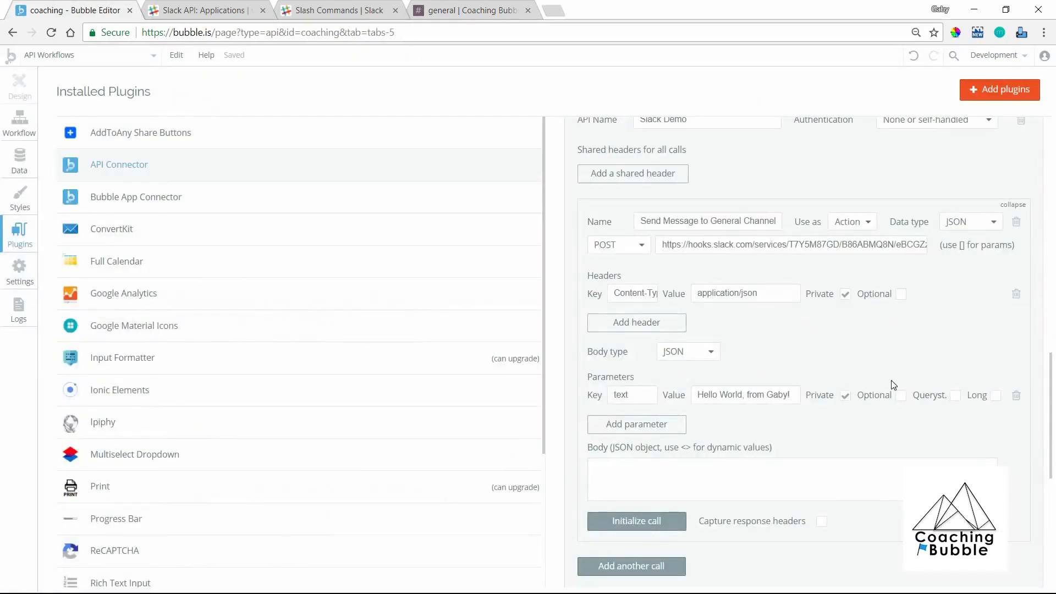
{"action": "left_click", "coordinate": [187, 9]}
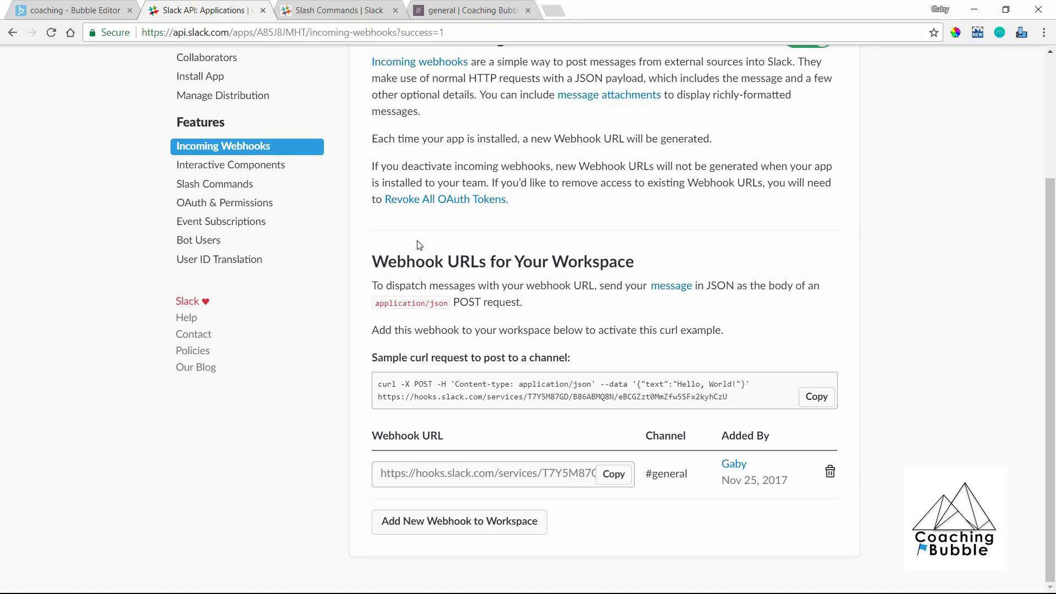
{"action": "left_click", "coordinate": [66, 9]}
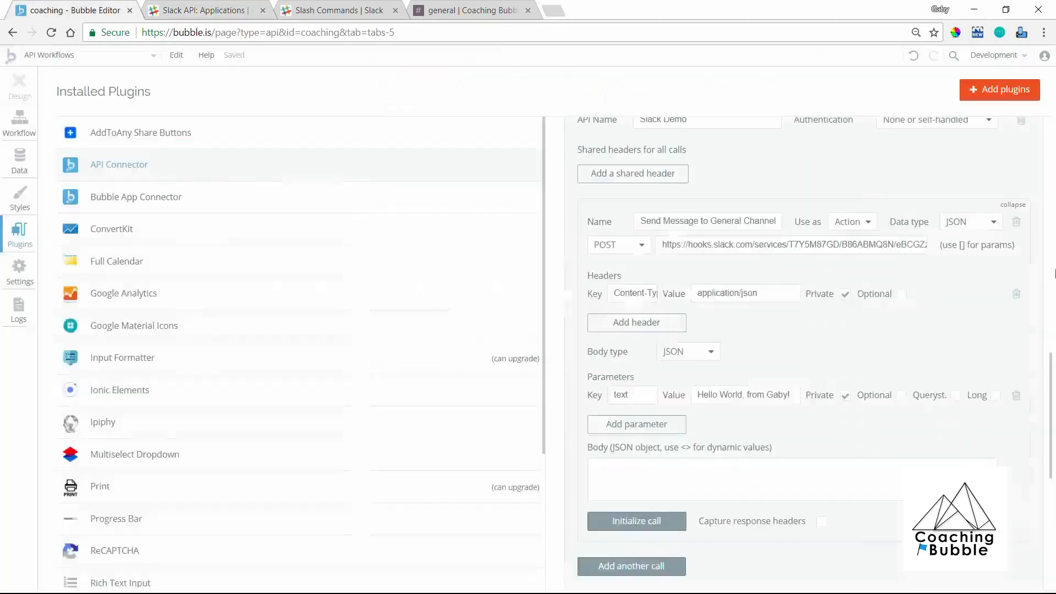
{"action": "left_click", "coordinate": [966, 224]}
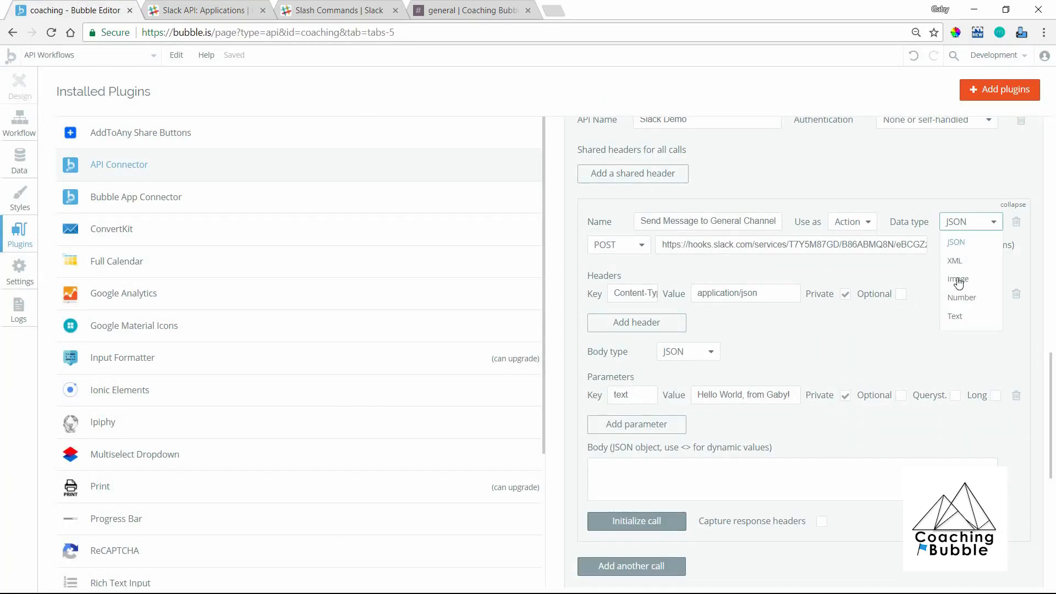
{"action": "left_click", "coordinate": [961, 320]}
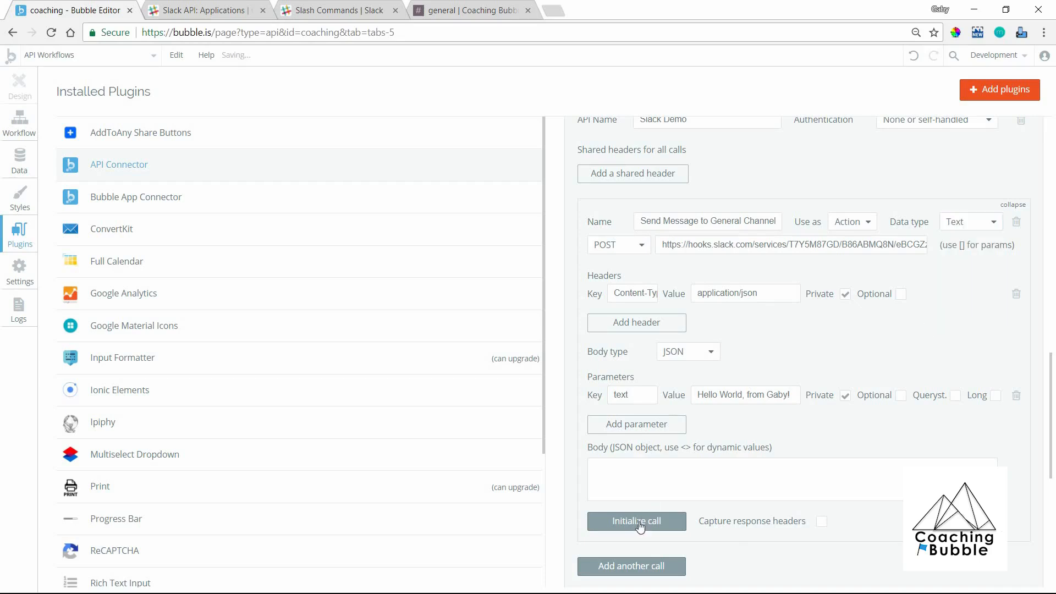
{"action": "left_click", "coordinate": [638, 523]}
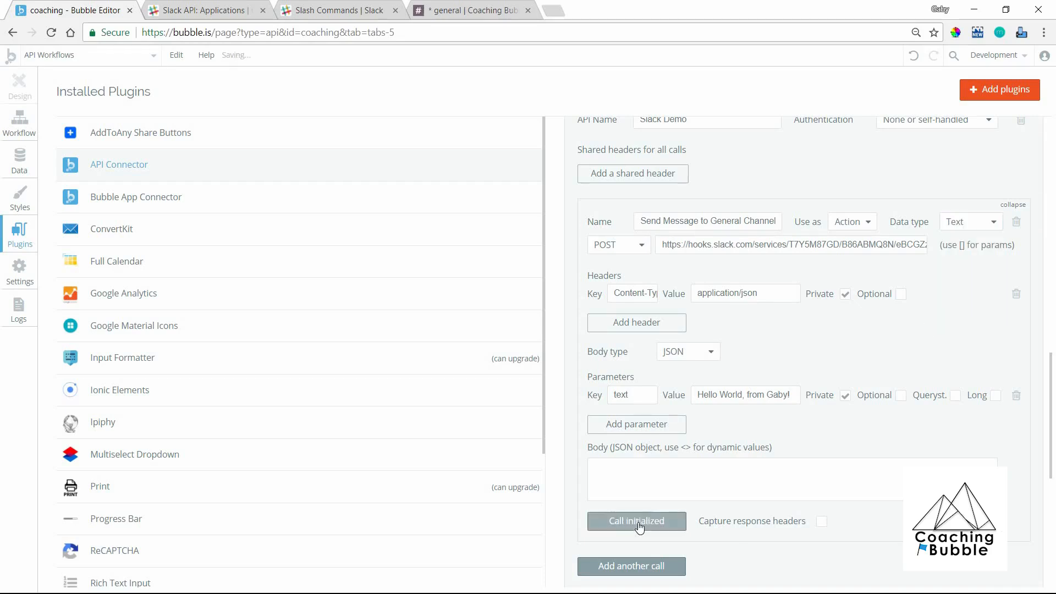
Step: Check the #general channel in Slack for the message sent by the initialized call
{"action": "left_click", "coordinate": [449, 7]}
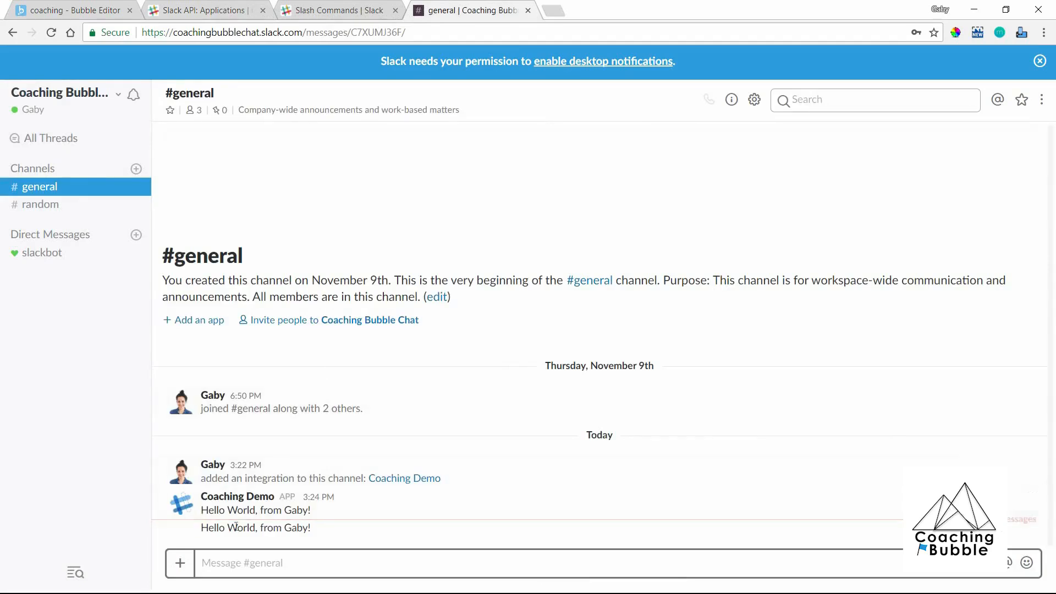
{"action": "left_click", "coordinate": [81, 5]}
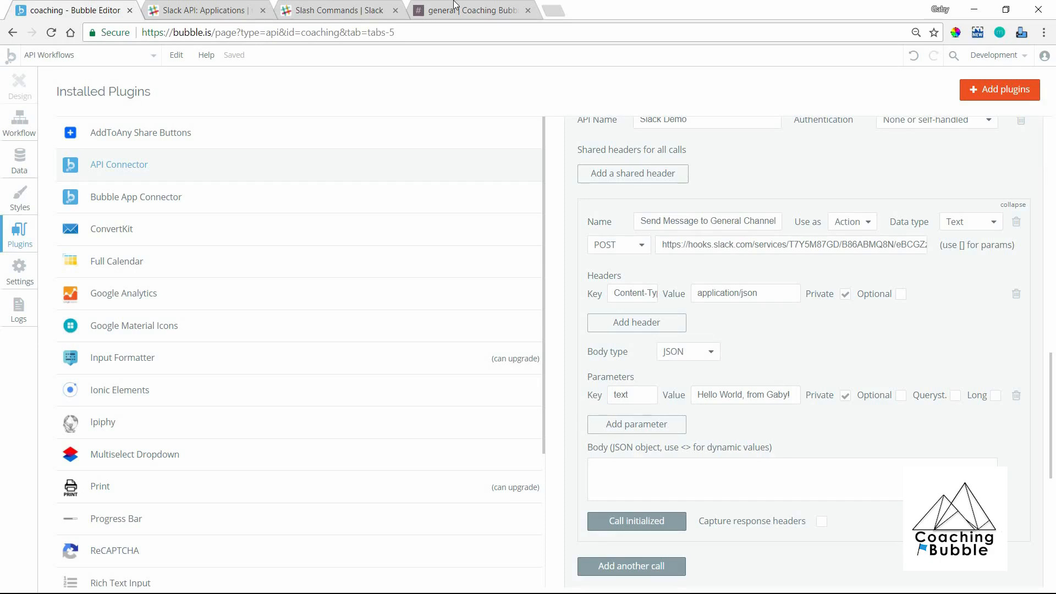
{"action": "key", "text": "ctrl+4"}
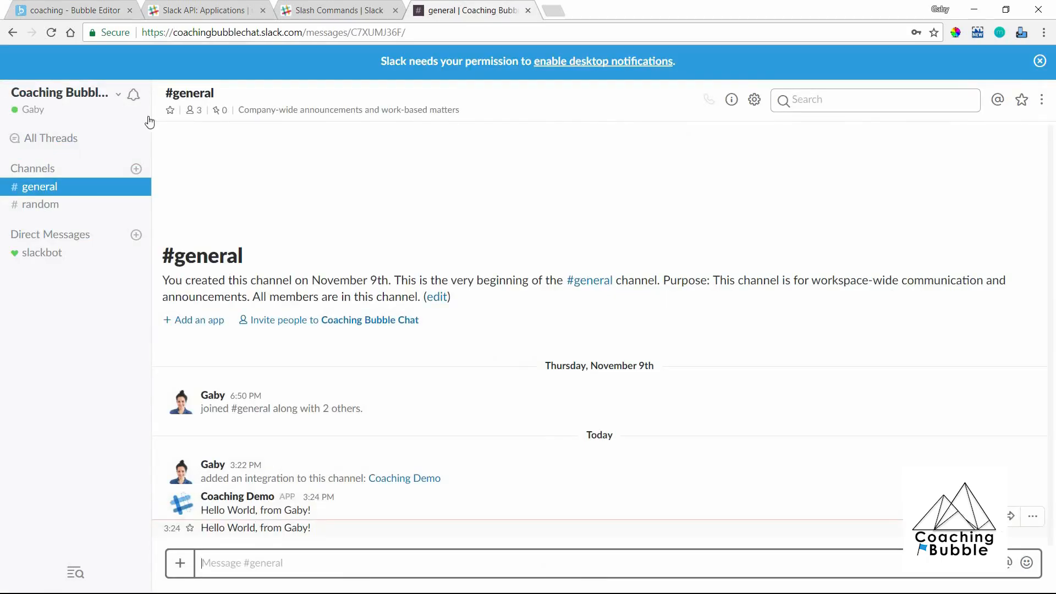
Step: Return to the Bubble editor and draw an input element in the upper part of the demo page
{"action": "left_click", "coordinate": [62, 8]}
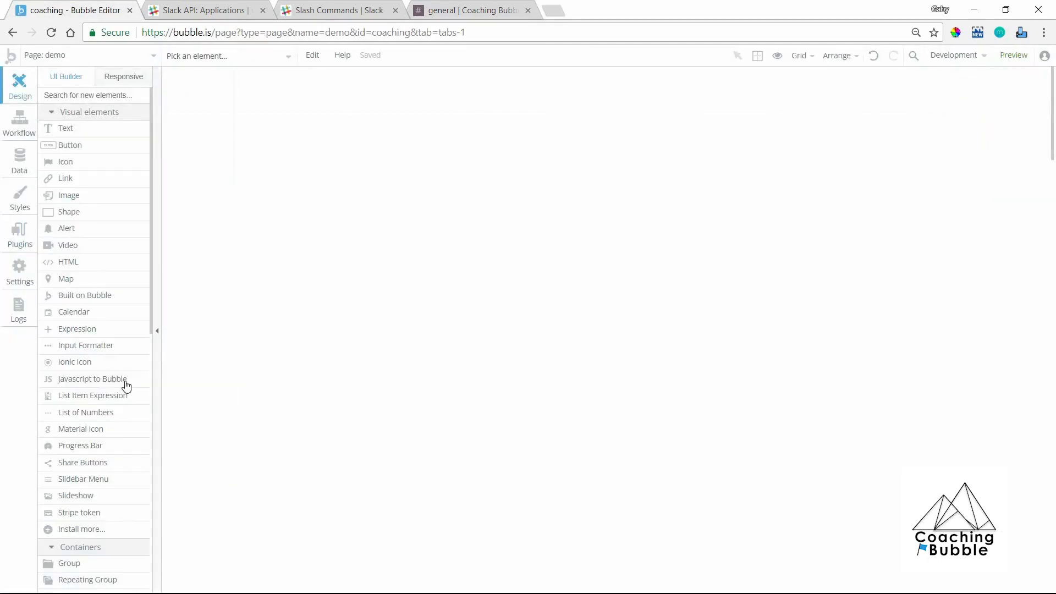
{"action": "scroll", "coordinate": [110, 441], "scroll_direction": "down", "scroll_amount": 4}
{"action": "left_click", "coordinate": [103, 484]}
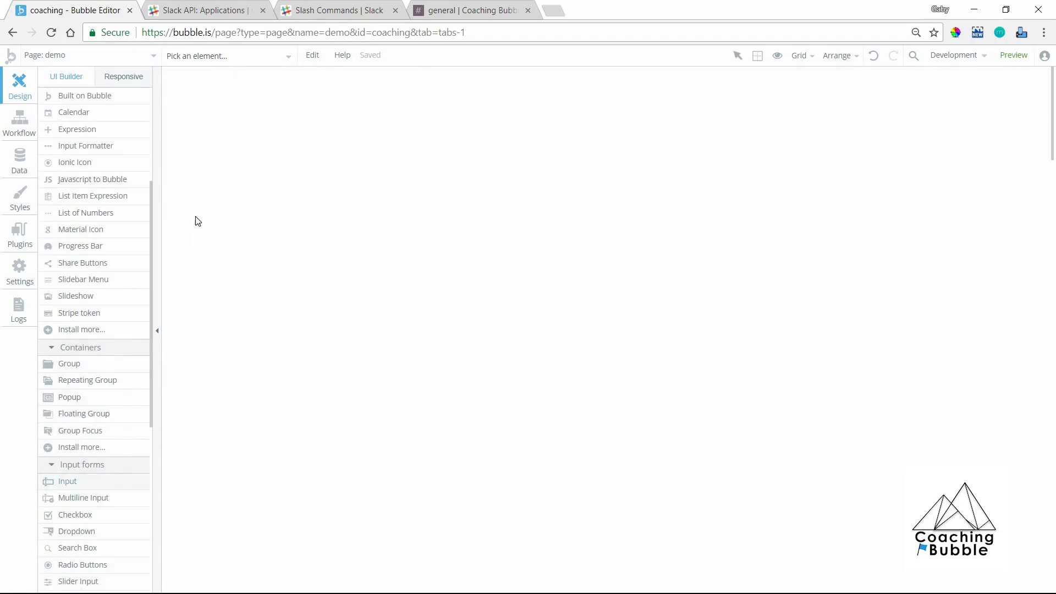
{"action": "left_click_drag", "start_coordinate": [290, 106], "coordinate": [405, 149]}
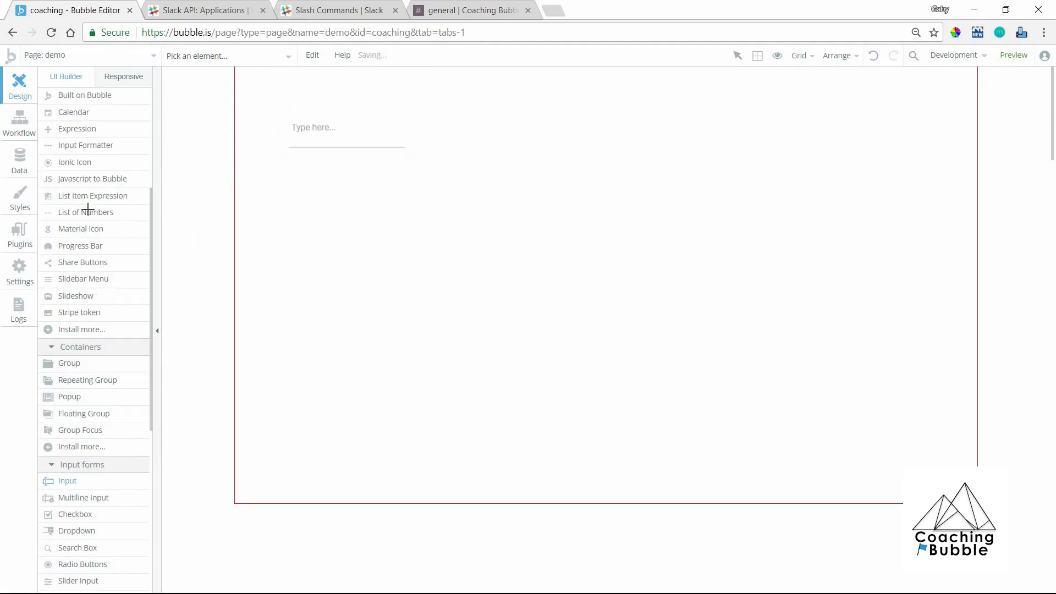
Step: Draw a button about 178 by 50 directly beneath the input and label it Post to Slack (General)
{"action": "scroll", "coordinate": [89, 188], "scroll_direction": "up", "scroll_amount": 4}
{"action": "left_click", "coordinate": [92, 166]}
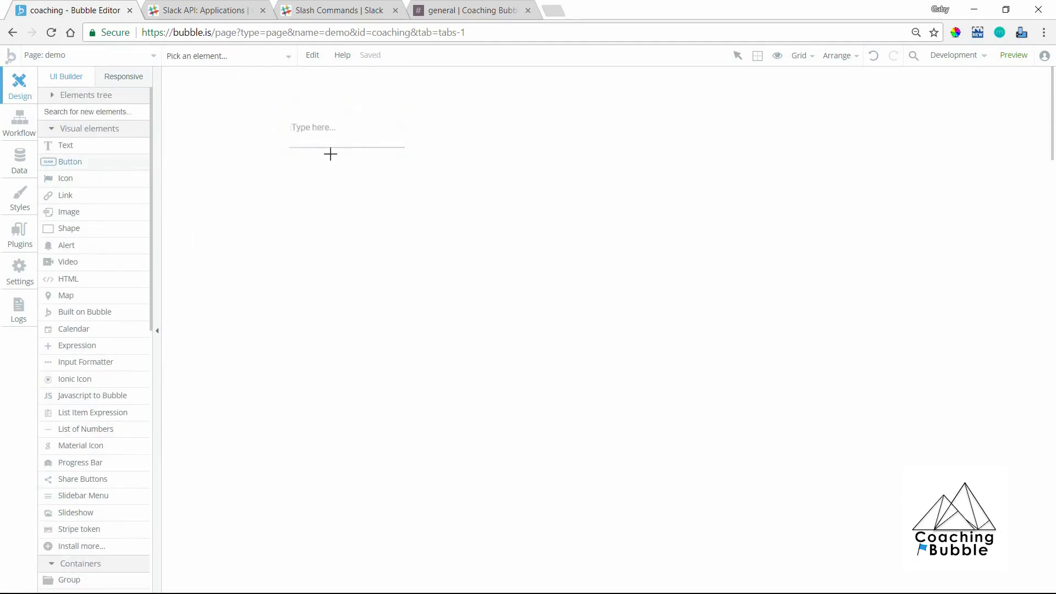
{"action": "mouse_move", "coordinate": [289, 159]}
{"action": "left_mouse_down"}
{"action": "mouse_move", "coordinate": [356, 168]}
{"action": "mouse_move", "coordinate": [399, 189]}
{"action": "left_mouse_up"}
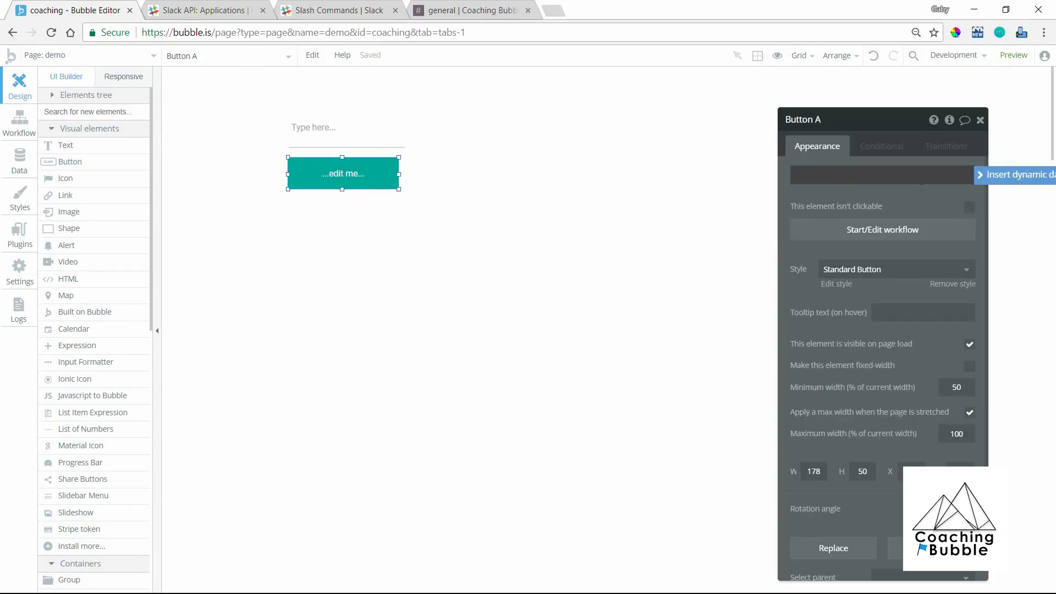
{"action": "key", "text": "ctrl+a"}
{"action": "type", "text": "PO"}
{"action": "key", "text": "BackSpace"}
{"action": "key", "text": "BackSpace"}
{"action": "key", "text": "BackSpace"}
{"action": "type", "text": "ost to Slack (General)"}
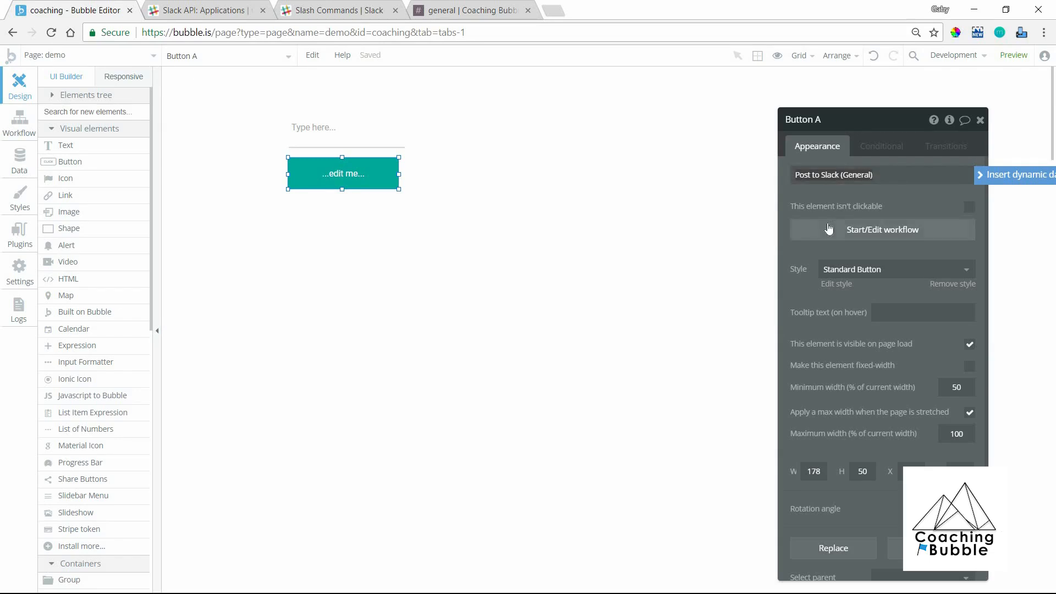
Step: Create the button's click workflow with the plugin action Slack Demo - Send Message to General Channel
{"action": "left_click", "coordinate": [829, 229]}
{"action": "left_click", "coordinate": [126, 210]}
{"action": "mouse_move", "coordinate": [161, 377]}
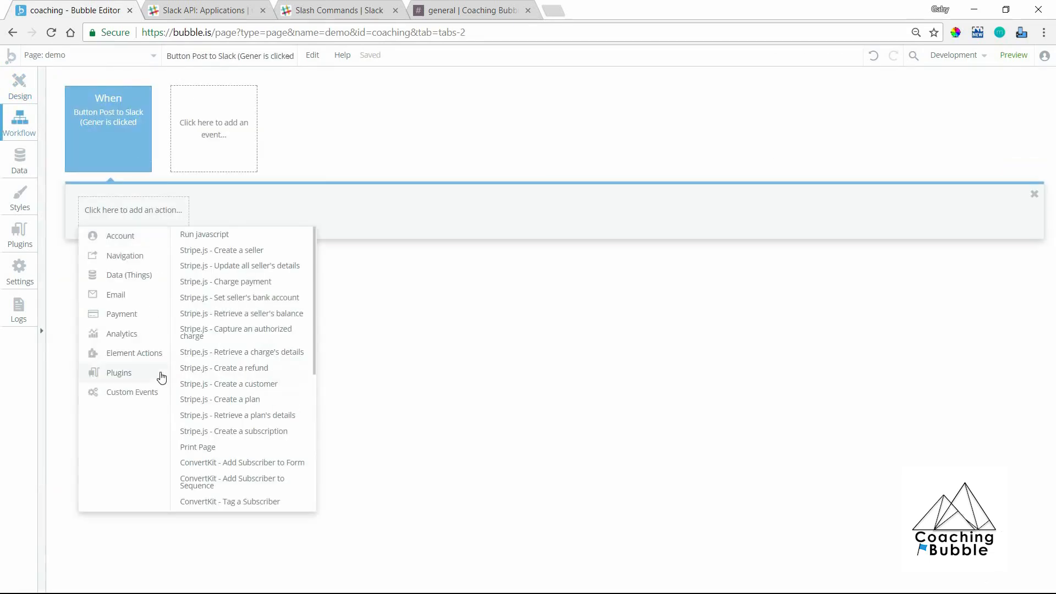
{"action": "scroll", "coordinate": [237, 373], "scroll_direction": "down", "scroll_amount": 5}
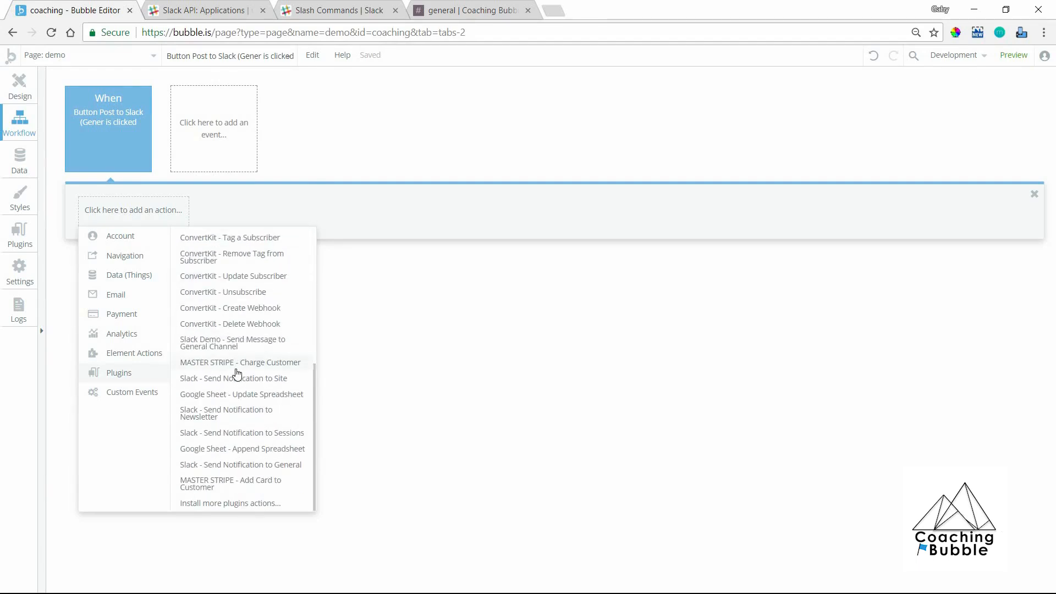
{"action": "left_click", "coordinate": [263, 344]}
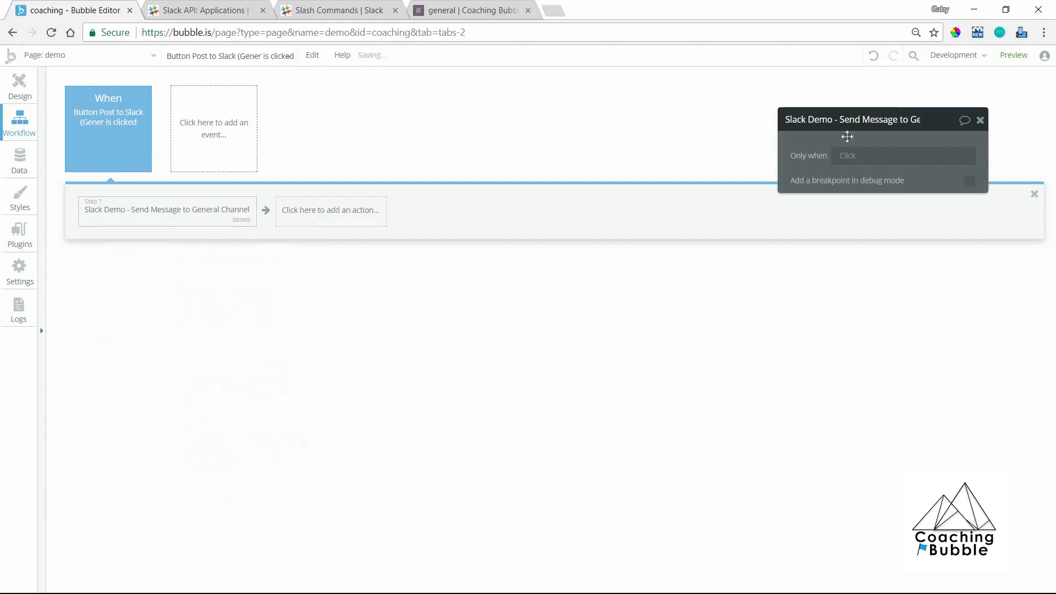
{"action": "left_click_drag", "start_coordinate": [786, 150], "coordinate": [297, 180]}
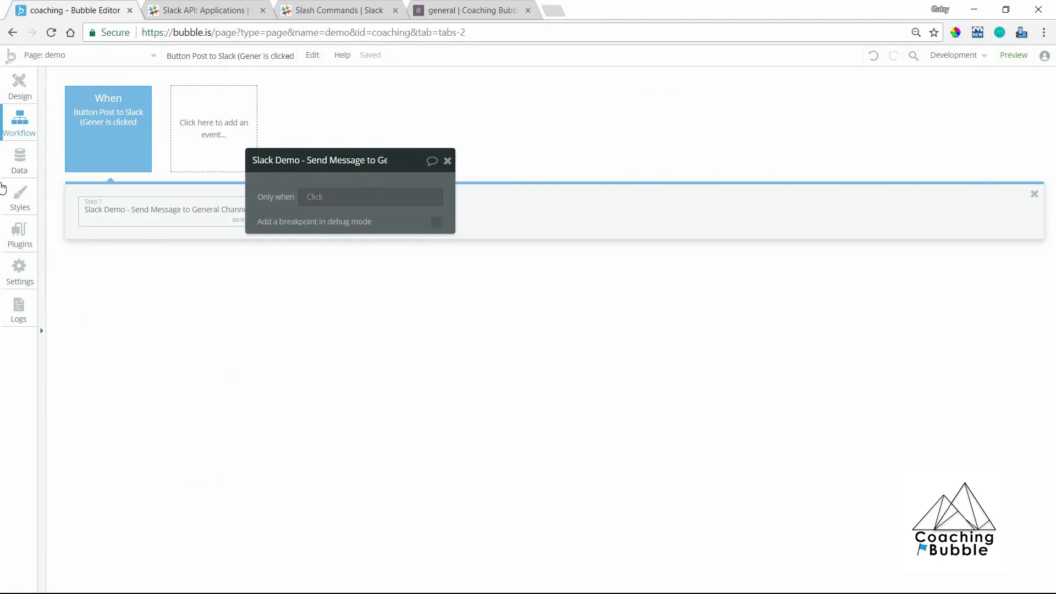
Step: Make the call's text parameter non-private in the API Connector and set the workflow action's text parameter to Input A's value
{"action": "left_click", "coordinate": [29, 244]}
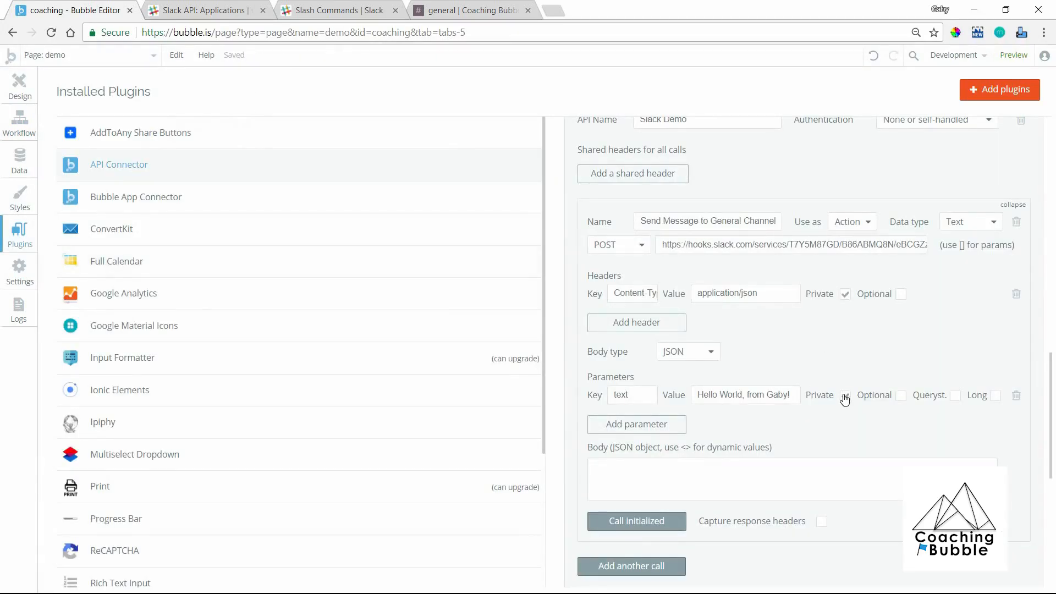
{"action": "left_click", "coordinate": [21, 124]}
{"action": "left_click", "coordinate": [385, 190]}
{"action": "left_click", "coordinate": [521, 190]}
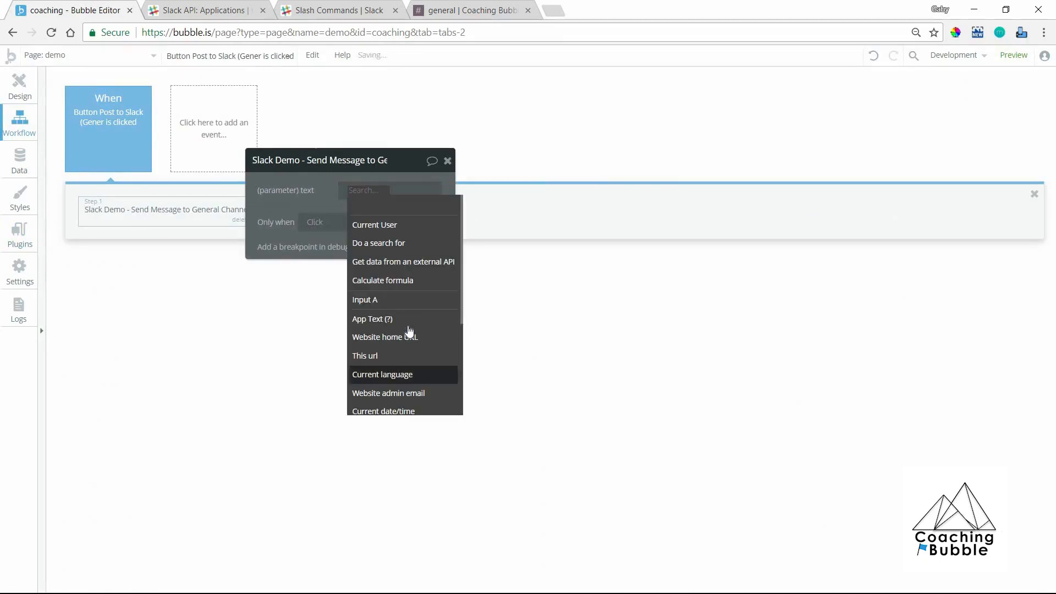
{"action": "left_click", "coordinate": [422, 300]}
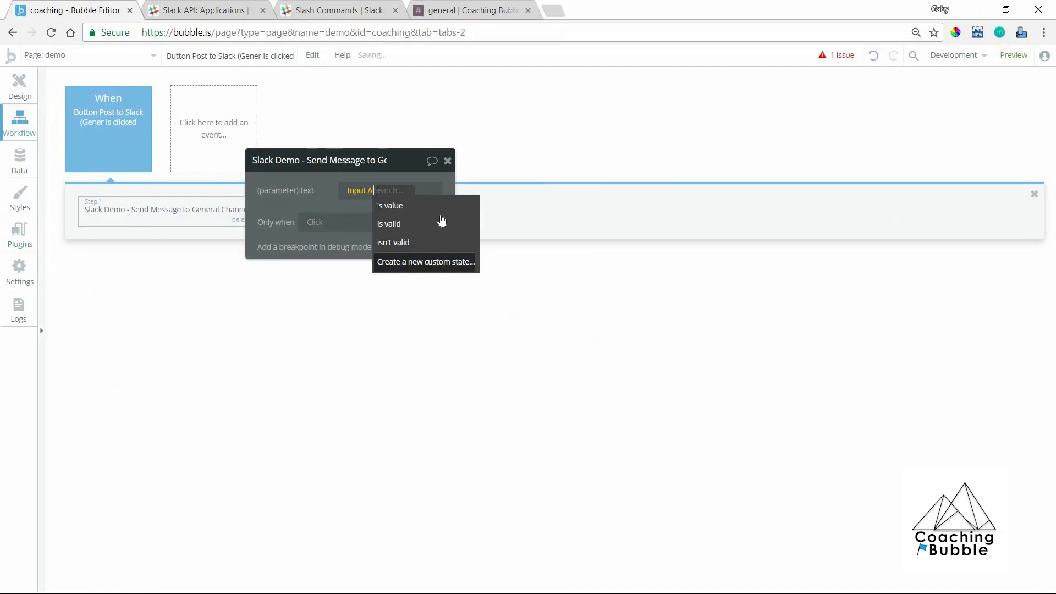
{"action": "key", "text": "Return"}
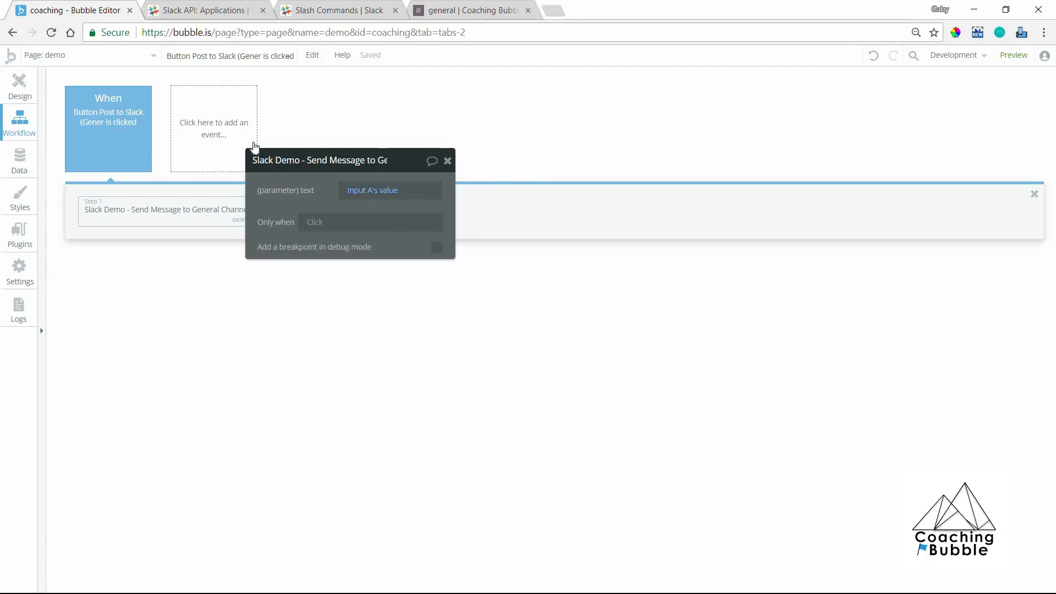
Step: Preview the demo page, post "Testing from the demo page" with the Slack button and check the #general channel for it
{"action": "left_click", "coordinate": [1001, 56]}
{"action": "left_click", "coordinate": [241, 122]}
{"action": "type", "text": "TEst"}
{"action": "key", "text": "BackSpace"}
{"action": "key", "text": "BackSpace"}
{"action": "key", "text": "BackSpace"}
{"action": "type", "text": "esting from the demo page"}
{"action": "left_click", "coordinate": [235, 163]}
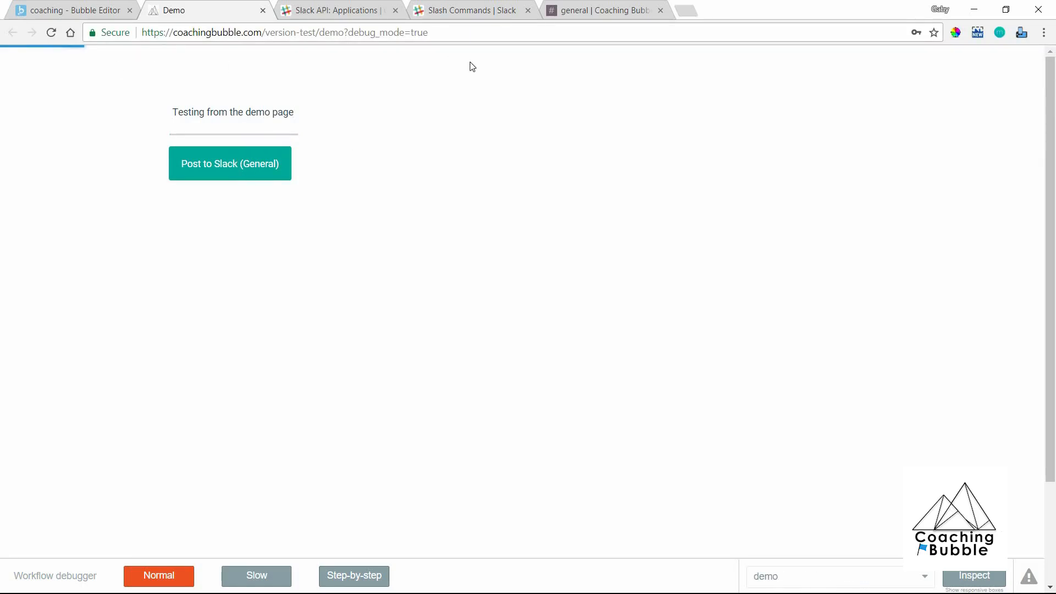
{"action": "left_click", "coordinate": [573, 10]}
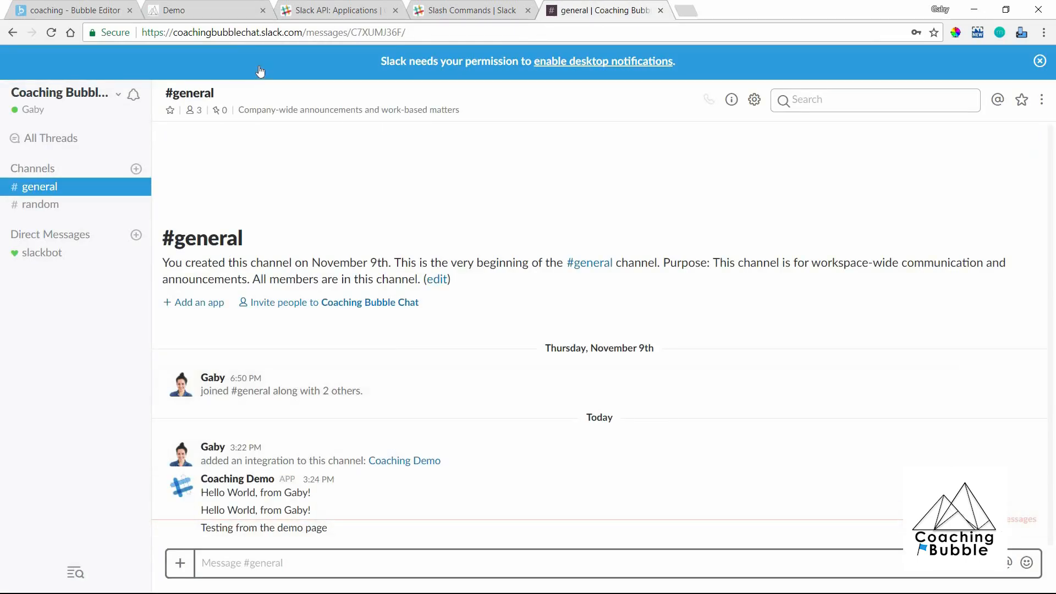
Step: Review the Slack button's click workflow in Bubble against the messages posted in Slack's #general channel
{"action": "left_click", "coordinate": [88, 10]}
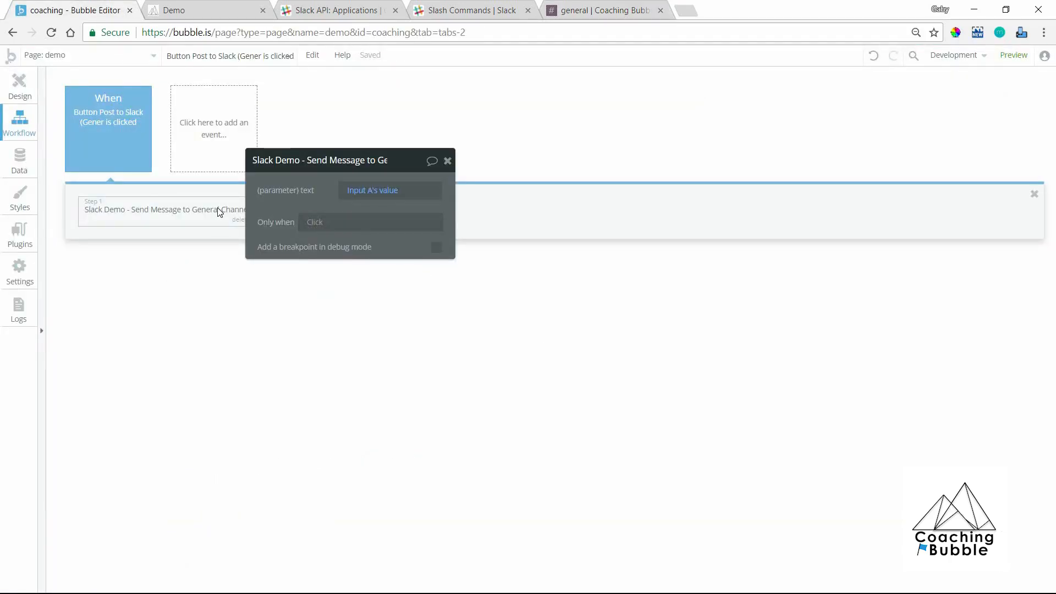
{"action": "left_click", "coordinate": [209, 8]}
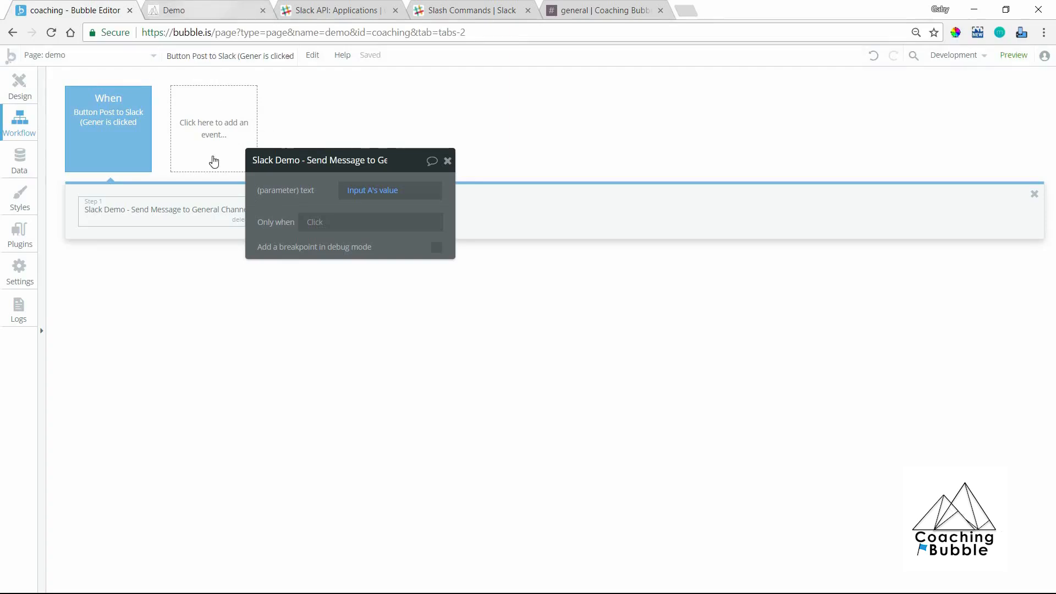
{"action": "left_click", "coordinate": [214, 175]}
{"action": "left_click", "coordinate": [82, 9]}
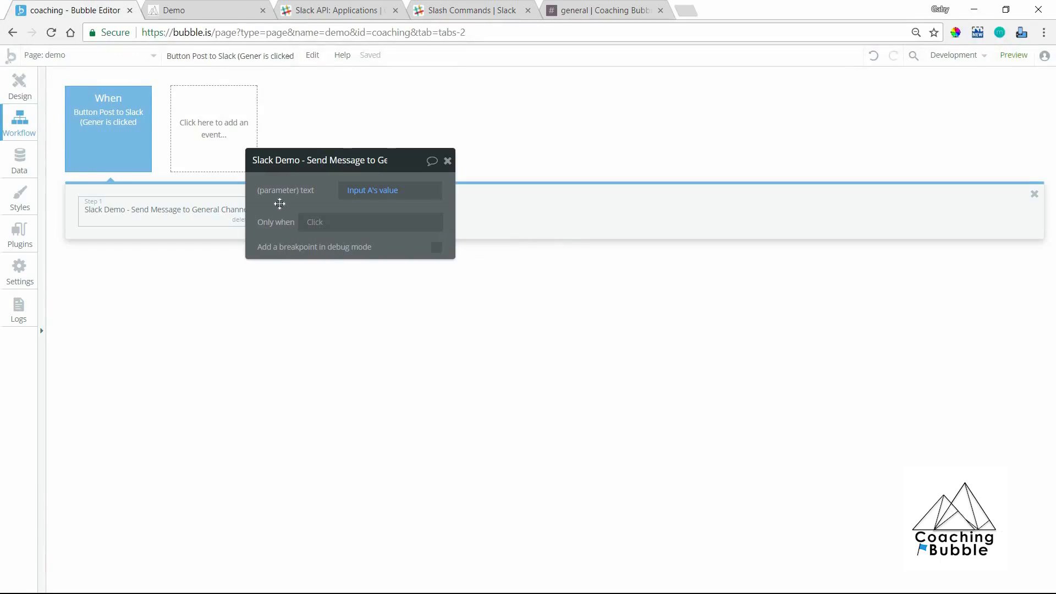
{"action": "left_click_drag", "start_coordinate": [280, 205], "coordinate": [372, 247]}
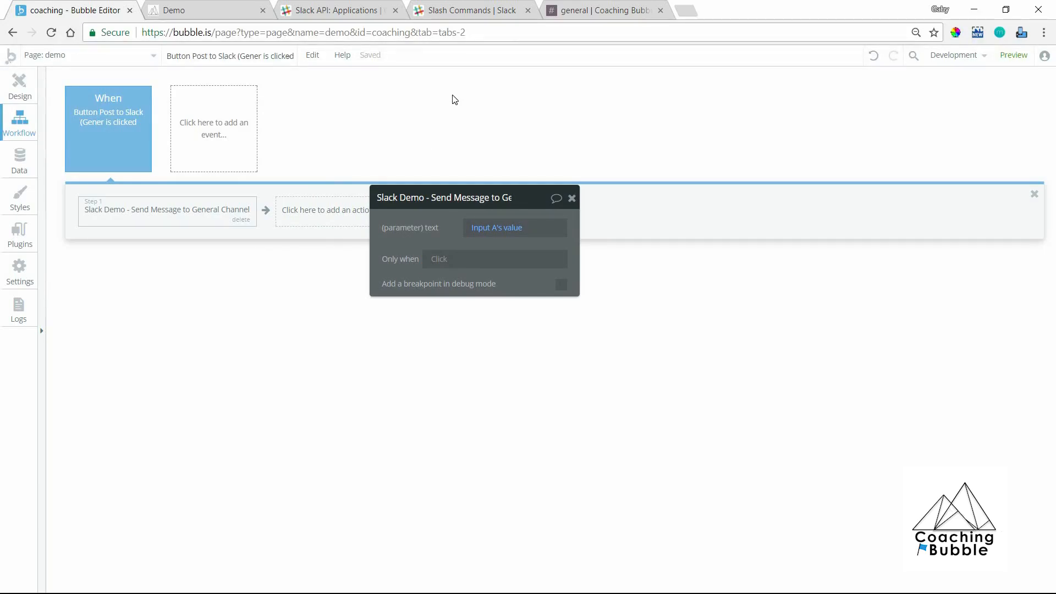
{"action": "left_click", "coordinate": [559, 6]}
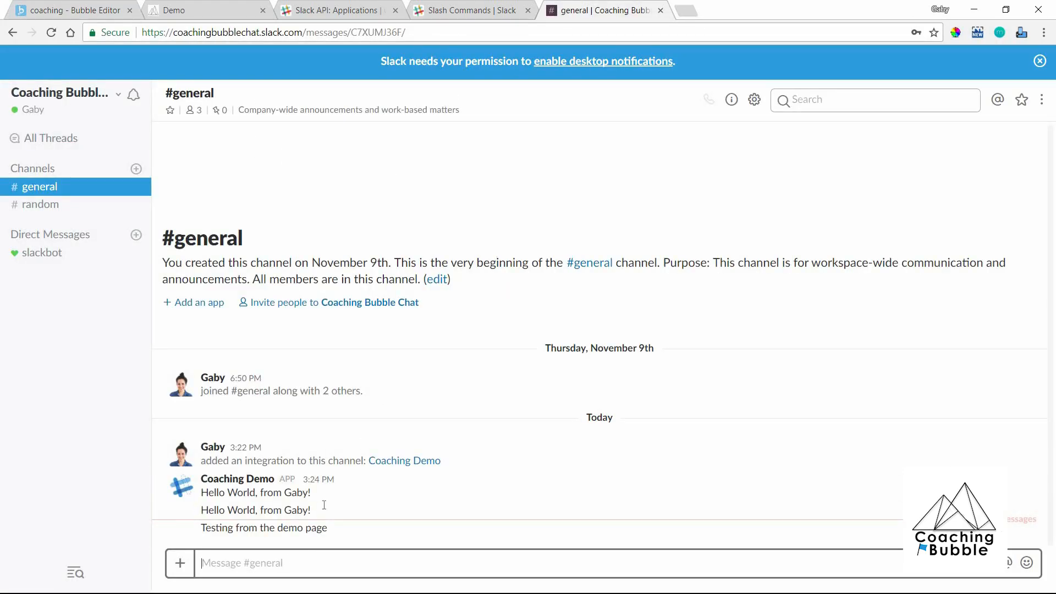
{"action": "left_click", "coordinate": [95, 9]}
{"action": "mouse_move", "coordinate": [125, 128]}
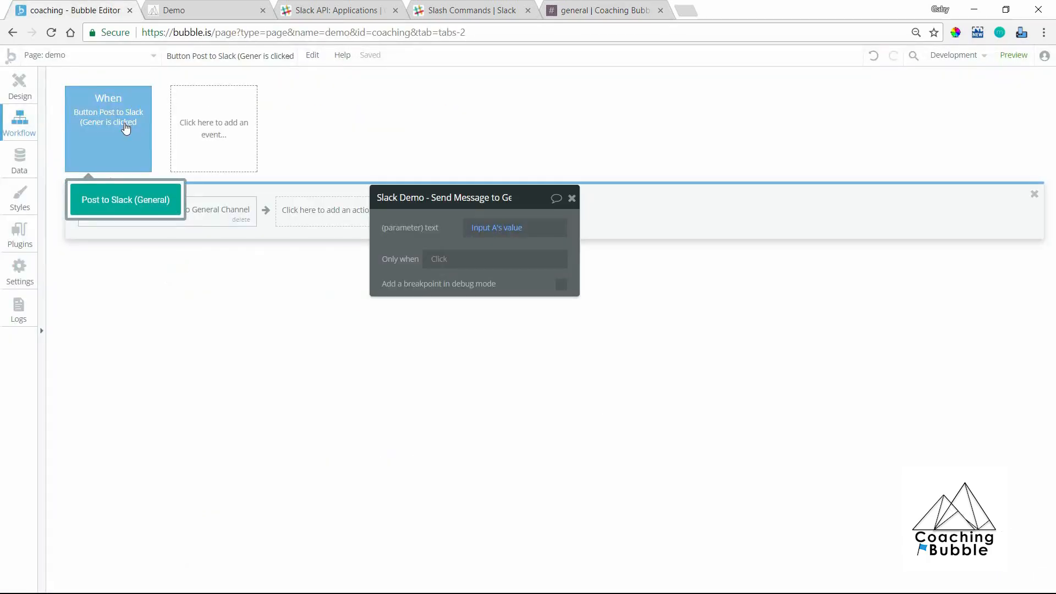
{"action": "left_click", "coordinate": [597, 10]}
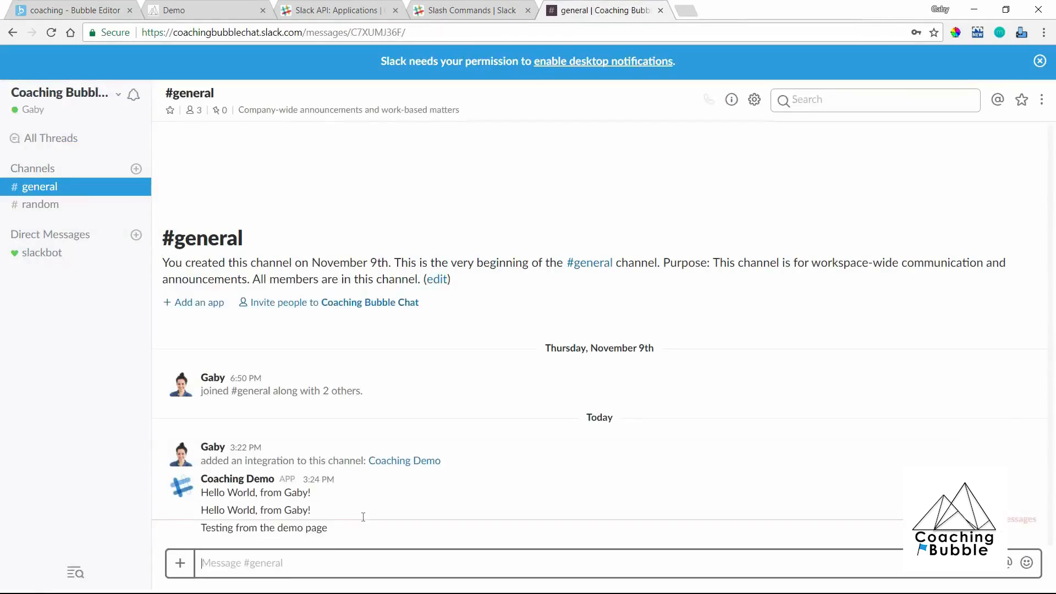
{"action": "left_click", "coordinate": [326, 552]}
Step: Switch to the Slack API site and start a new slash command for the Coaching Demo app
{"action": "left_click", "coordinate": [434, 8]}
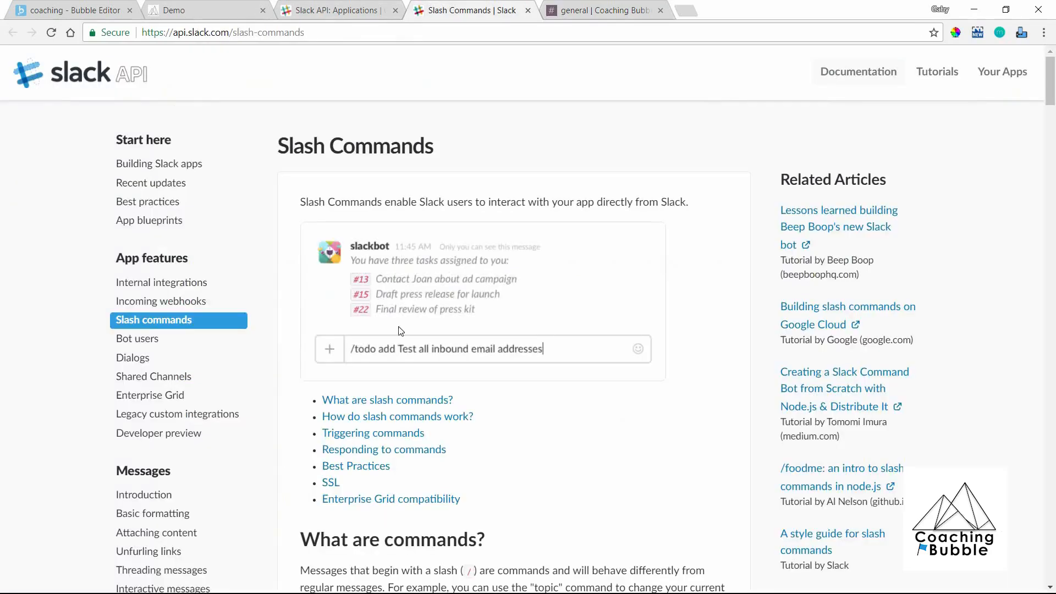
{"action": "left_click", "coordinate": [366, 9]}
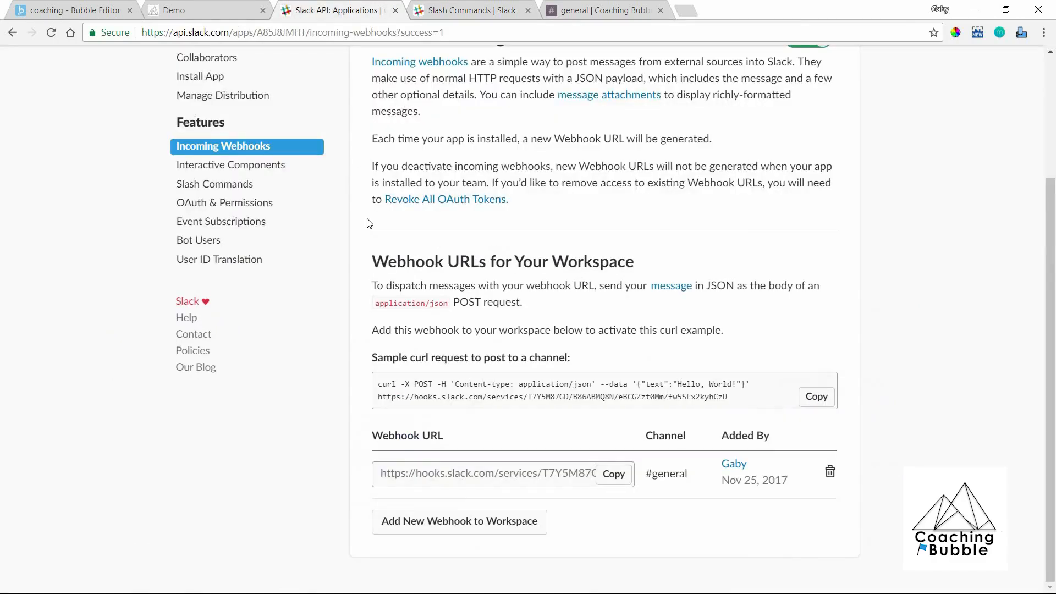
{"action": "scroll", "coordinate": [370, 223], "scroll_direction": "up", "scroll_amount": 3}
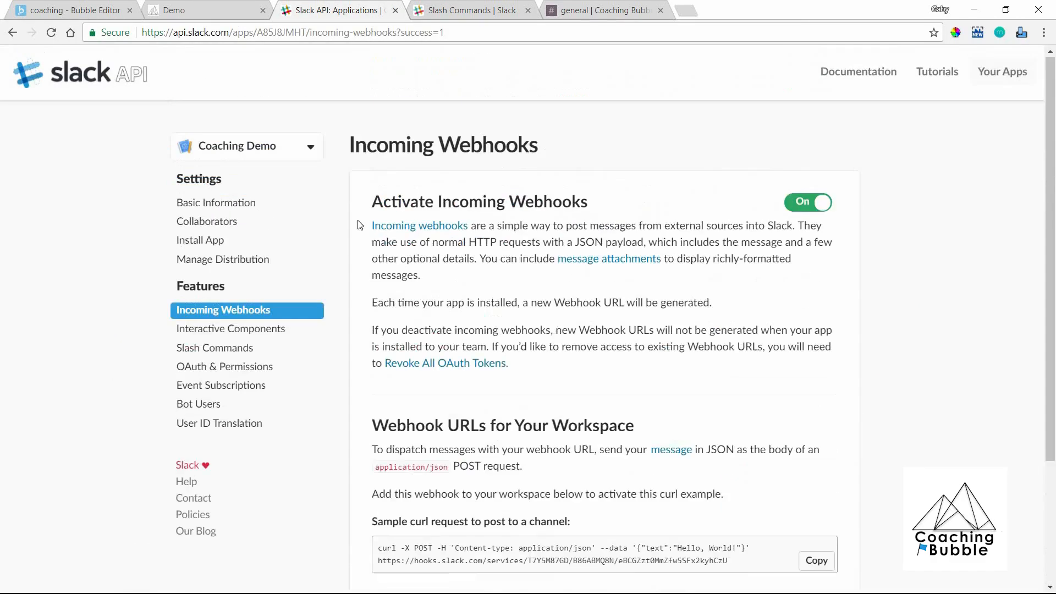
{"action": "left_click", "coordinate": [255, 350]}
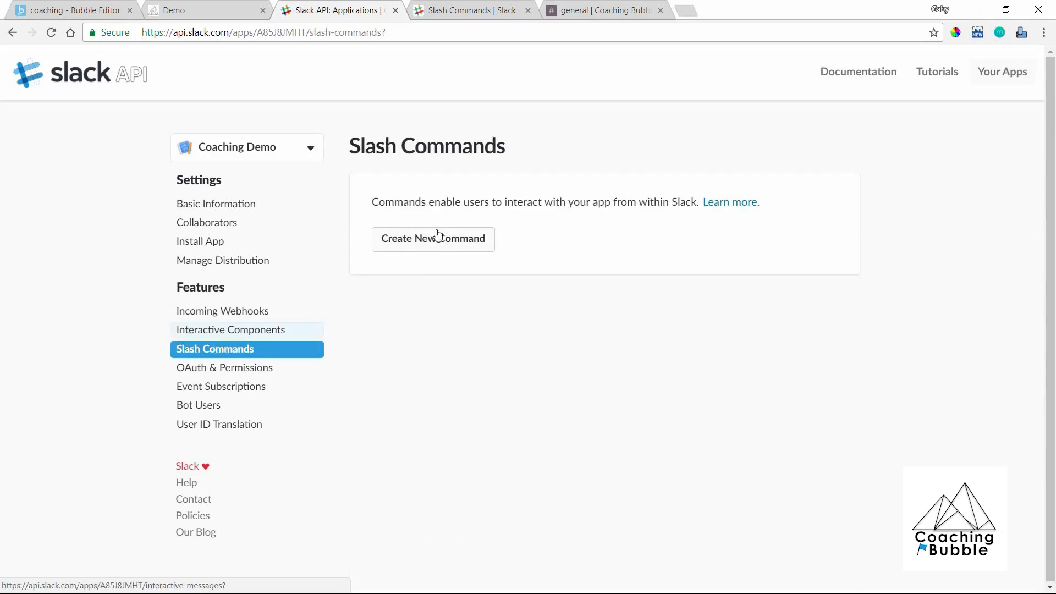
{"action": "left_click", "coordinate": [441, 247]}
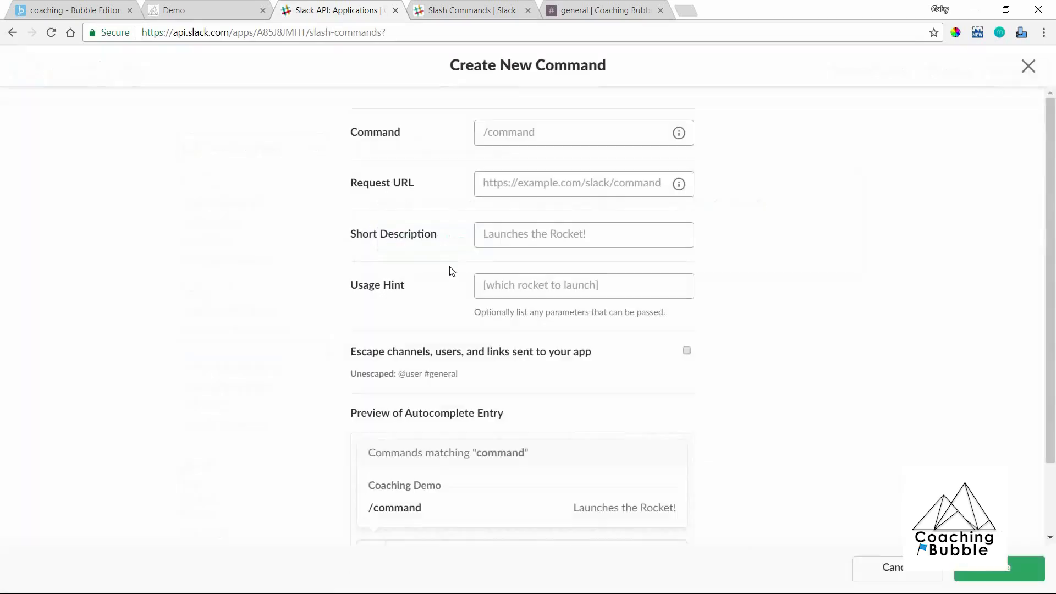
Step: Set the new slash command's name to /usercount
{"action": "left_click", "coordinate": [544, 138]}
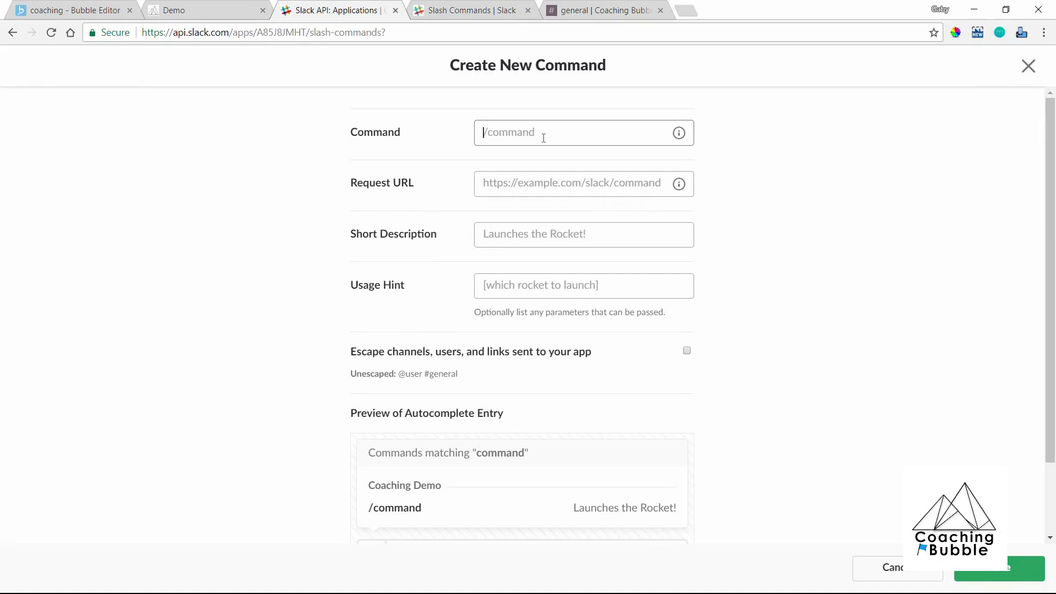
{"action": "type", "text": "/"}
{"action": "type", "text": "number"}
{"action": "key", "text": "BackSpace"}
{"action": "key", "text": "BackSpace"}
{"action": "key", "text": "BackSpace"}
{"action": "key", "text": "BackSpace"}
{"action": "key", "text": "BackSpace"}
{"action": "key", "text": "BackSpace"}
{"action": "type", "text": "usercount"}
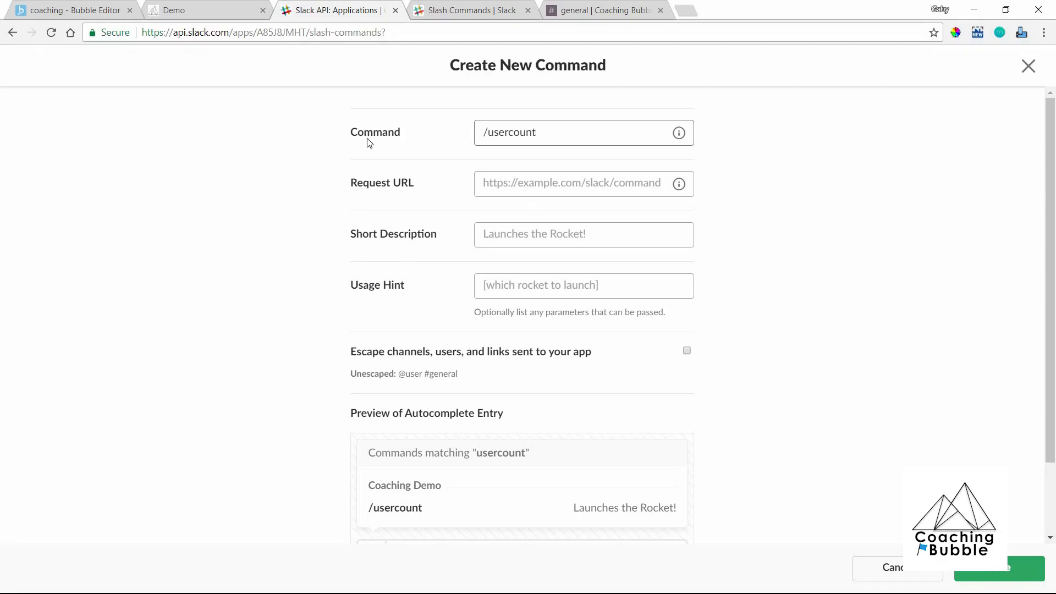
Step: Switch to Bubble's API Workflows and create an API endpoint named usercount that can be run without authentication
{"action": "left_click", "coordinate": [94, 6]}
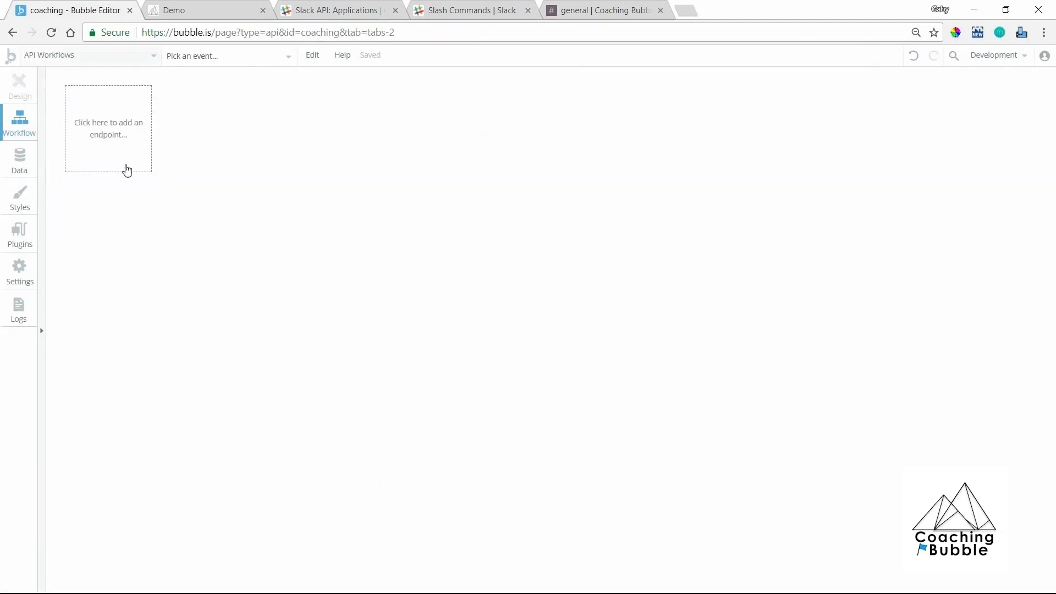
{"action": "left_click", "coordinate": [126, 169]}
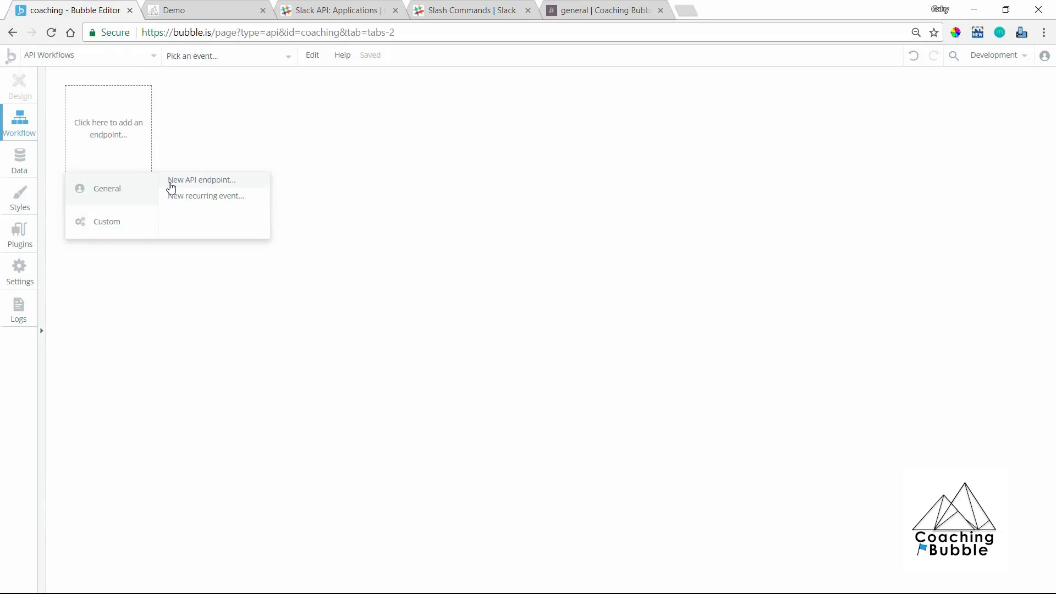
{"action": "left_click", "coordinate": [170, 184]}
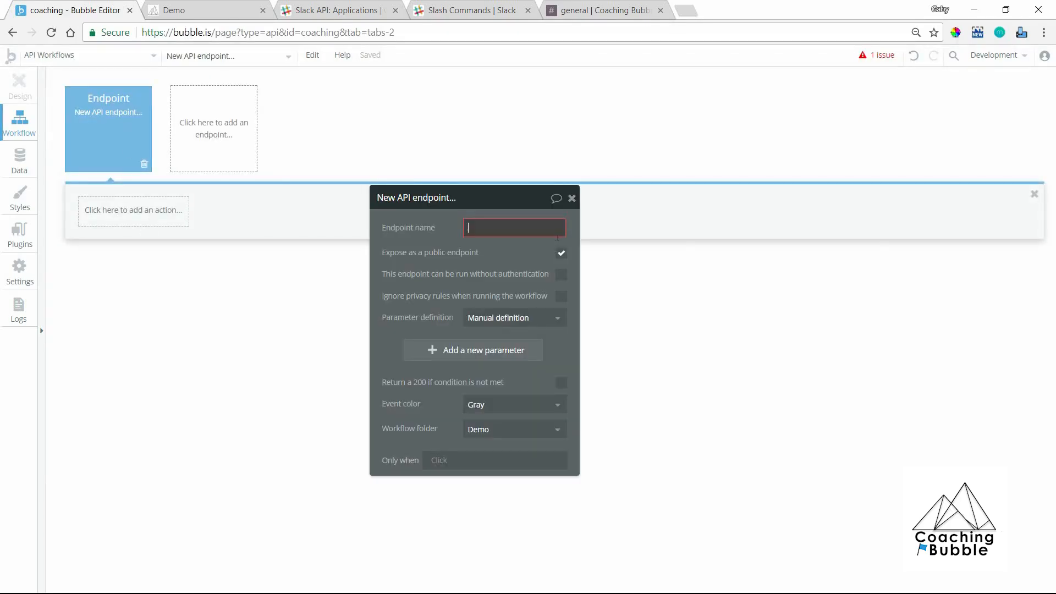
{"action": "type", "text": "usercount"}
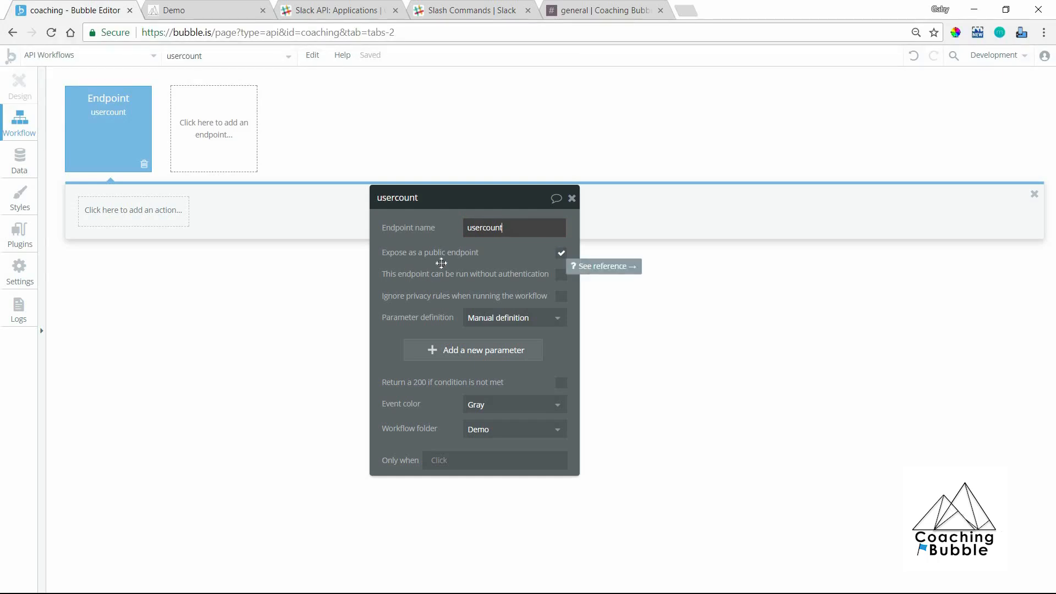
{"action": "left_click", "coordinate": [561, 275]}
{"action": "left_click", "coordinate": [561, 296]}
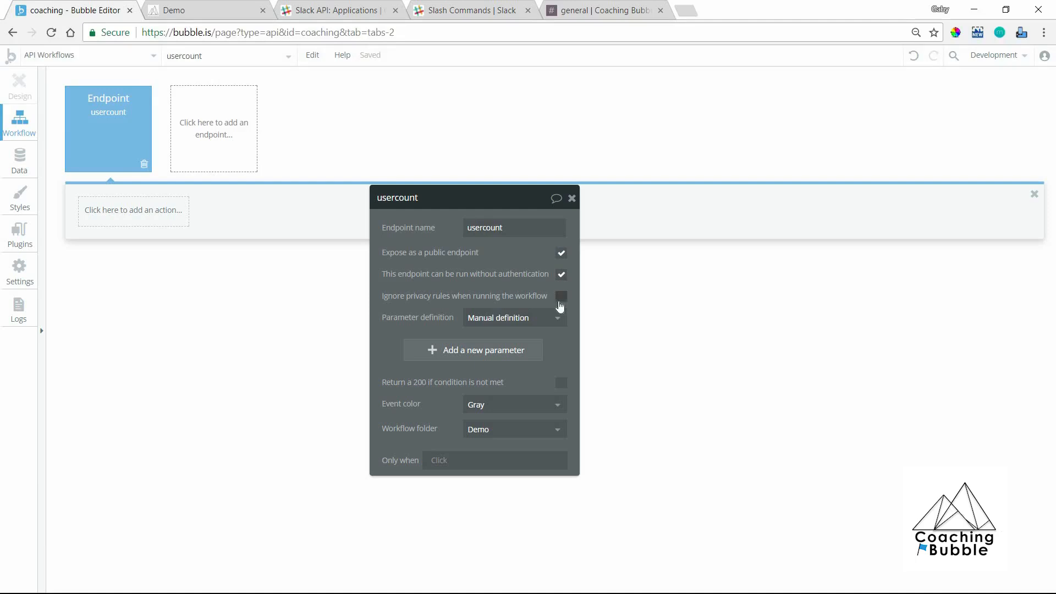
Step: Add the plugin action Slack Demo - Send Message to General Channel to the usercount endpoint
{"action": "left_click", "coordinate": [165, 223]}
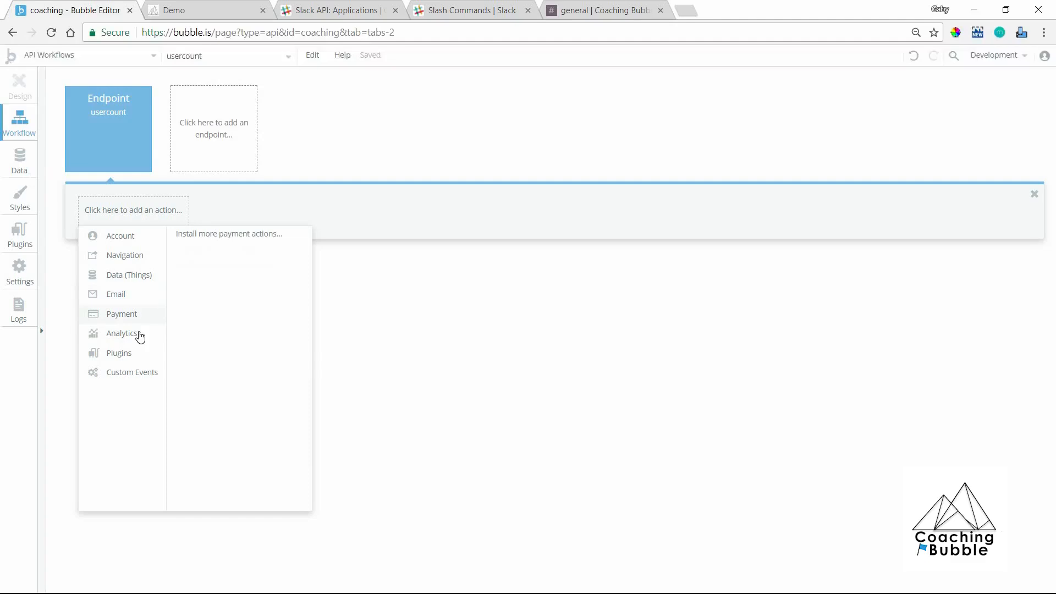
{"action": "mouse_move", "coordinate": [137, 354]}
{"action": "scroll", "coordinate": [226, 388], "scroll_direction": "down", "scroll_amount": 5}
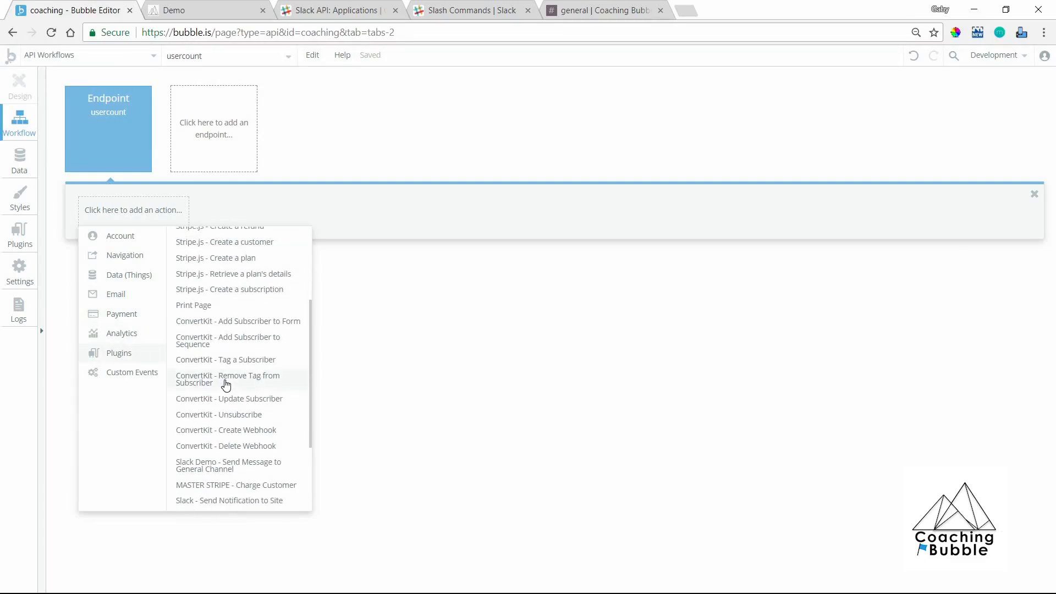
{"action": "scroll", "coordinate": [236, 444], "scroll_direction": "down", "scroll_amount": 2}
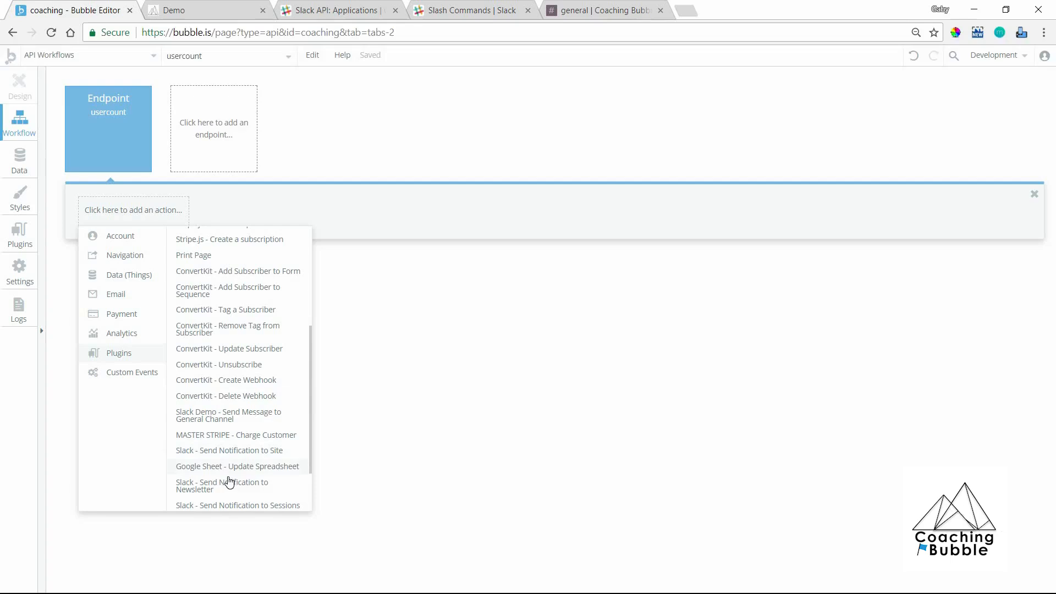
{"action": "left_click", "coordinate": [265, 418]}
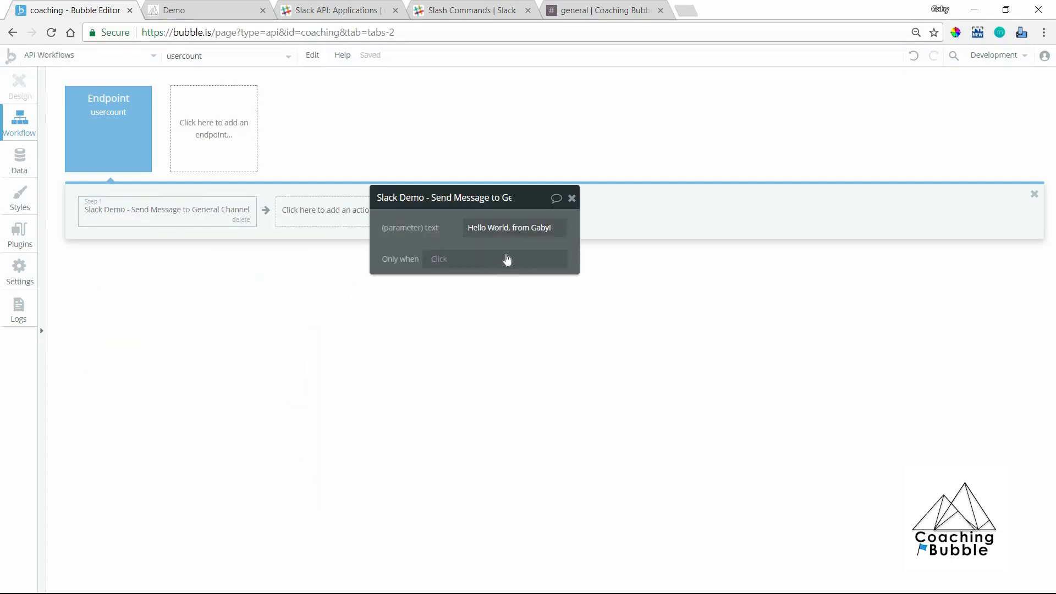
Step: Set the Slack action's text parameter to Search for Users:count followed by the word users
{"action": "left_click", "coordinate": [561, 227]}
{"action": "left_click", "coordinate": [587, 238]}
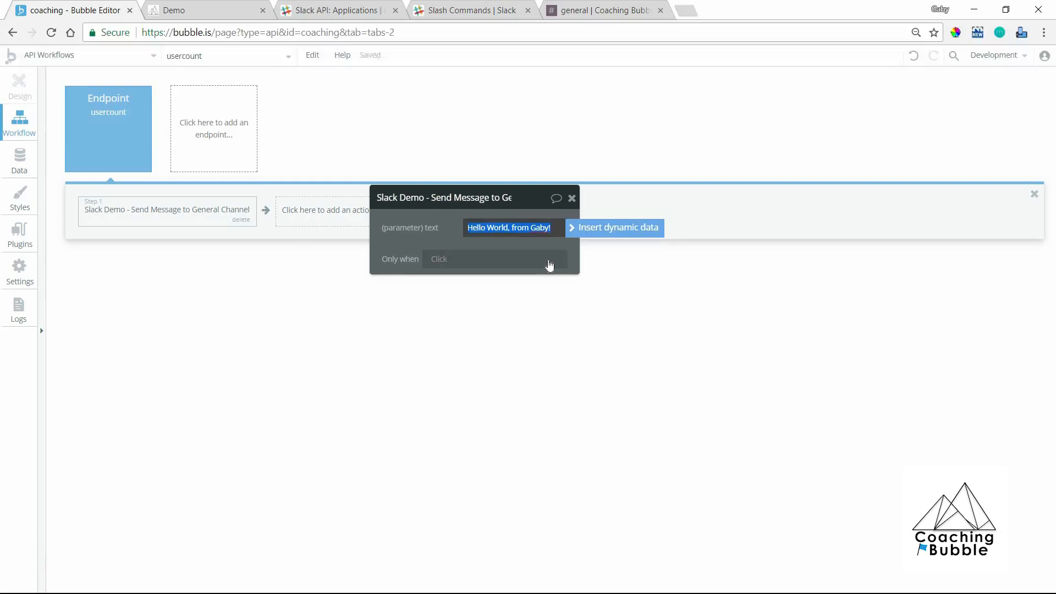
{"action": "left_click", "coordinate": [530, 280]}
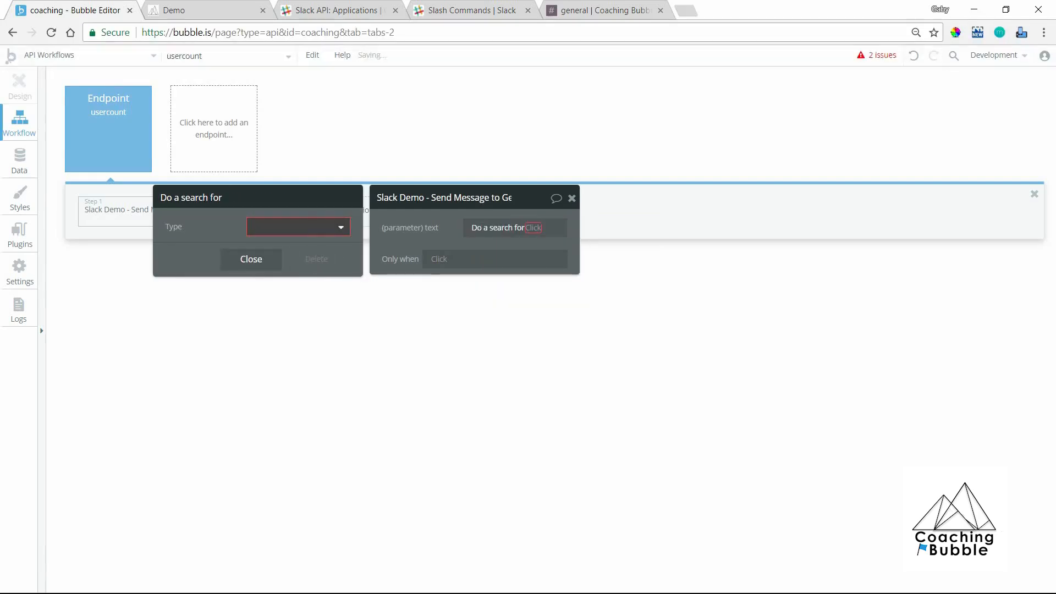
{"action": "left_click", "coordinate": [308, 230]}
{"action": "key", "text": "Return"}
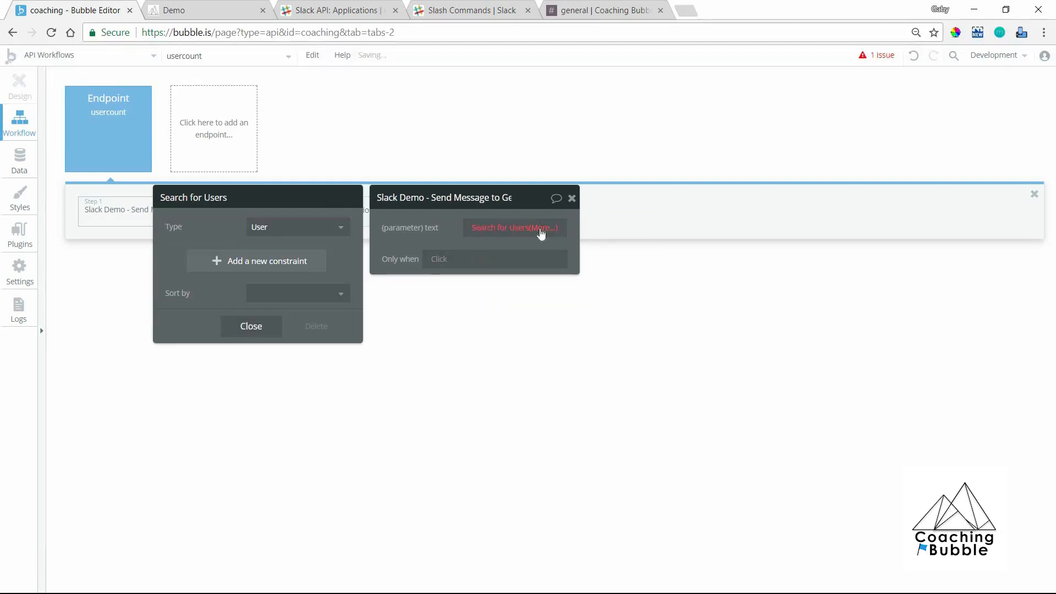
{"action": "left_click", "coordinate": [538, 251]}
{"action": "left_click", "coordinate": [483, 252]}
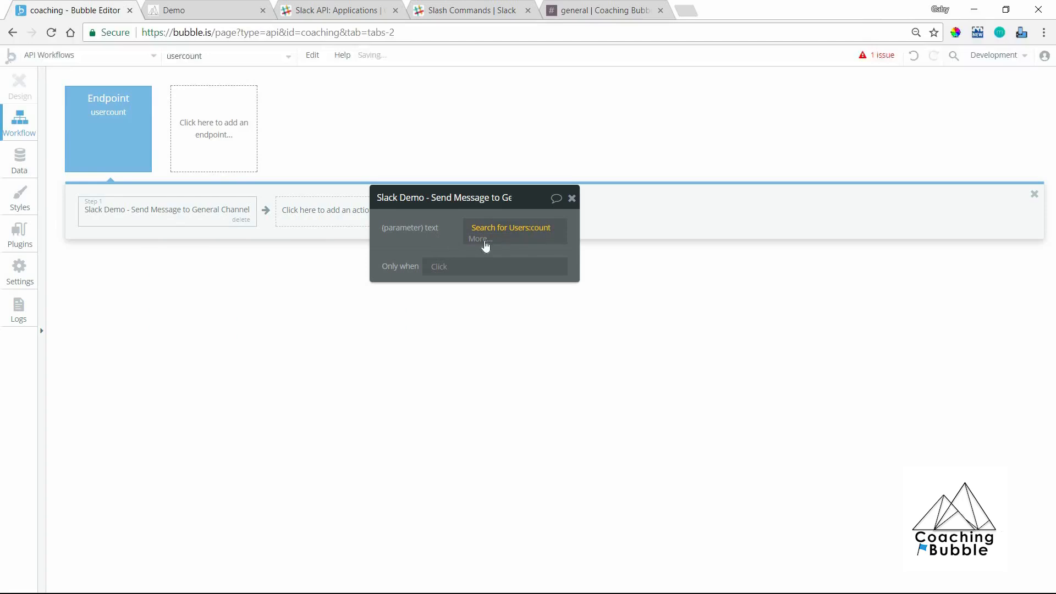
{"action": "left_click", "coordinate": [510, 239]}
{"action": "type", "text": "users"}
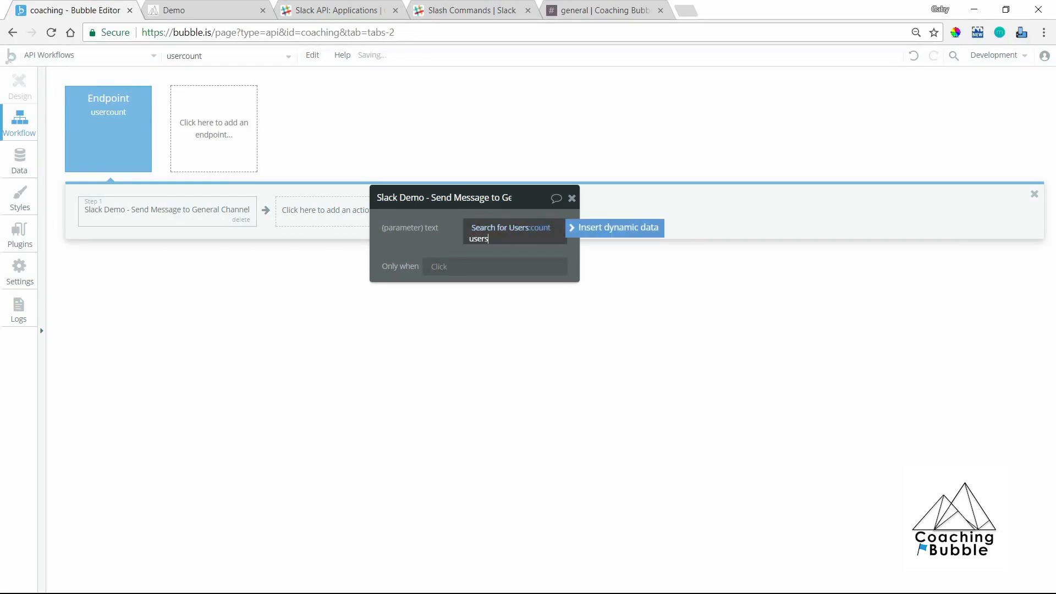
Step: Replace the whole content of the Slack action's text parameter with "You have "
{"action": "key", "text": "ctrl+a"}
{"action": "type", "text": "YO"}
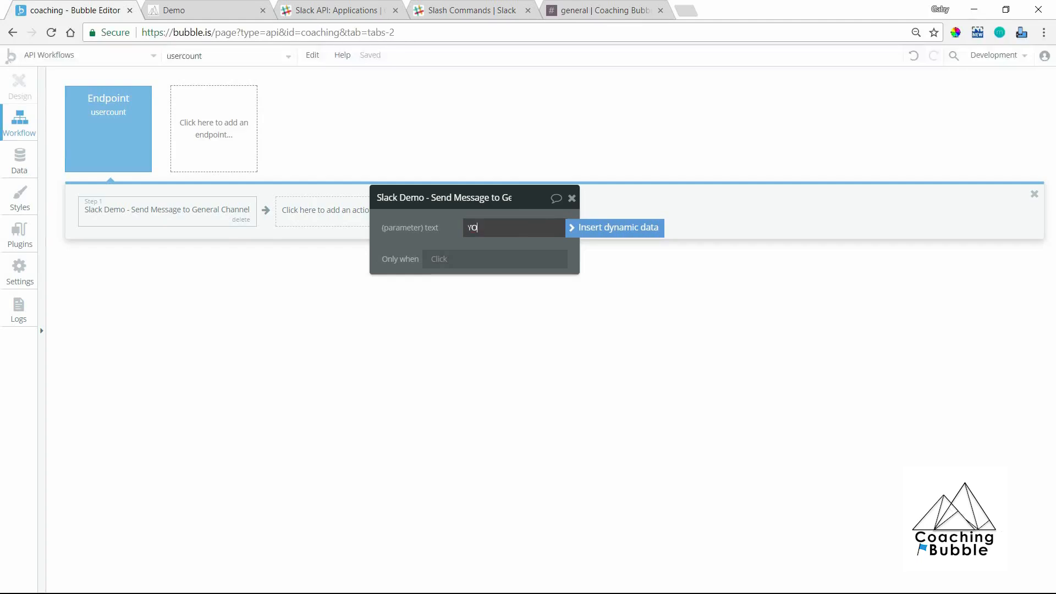
{"action": "type", "text": "uou have"}
{"action": "left_click", "coordinate": [577, 240]}
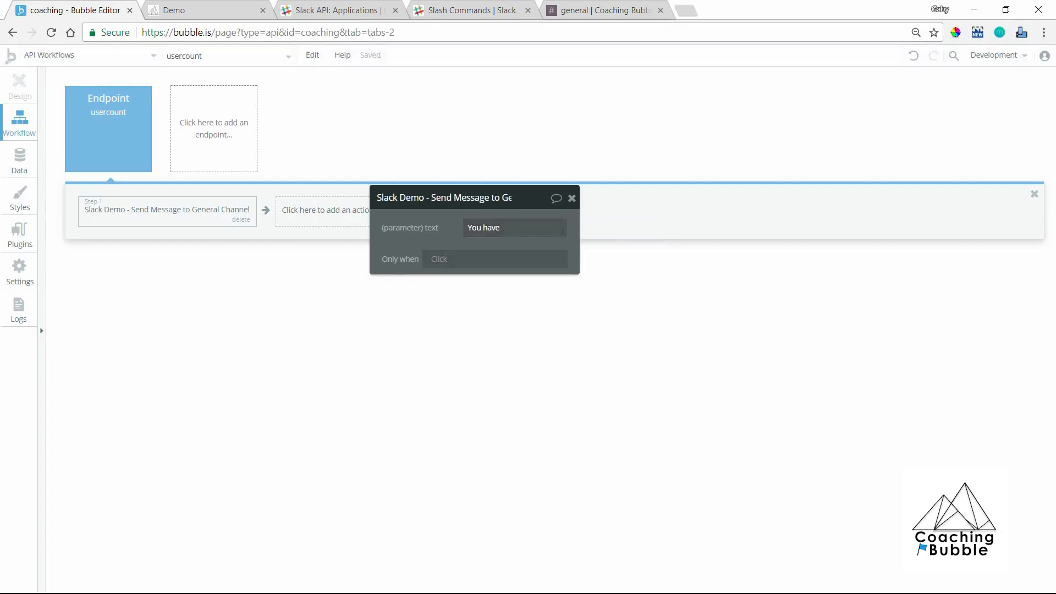
{"action": "left_click", "coordinate": [544, 228]}
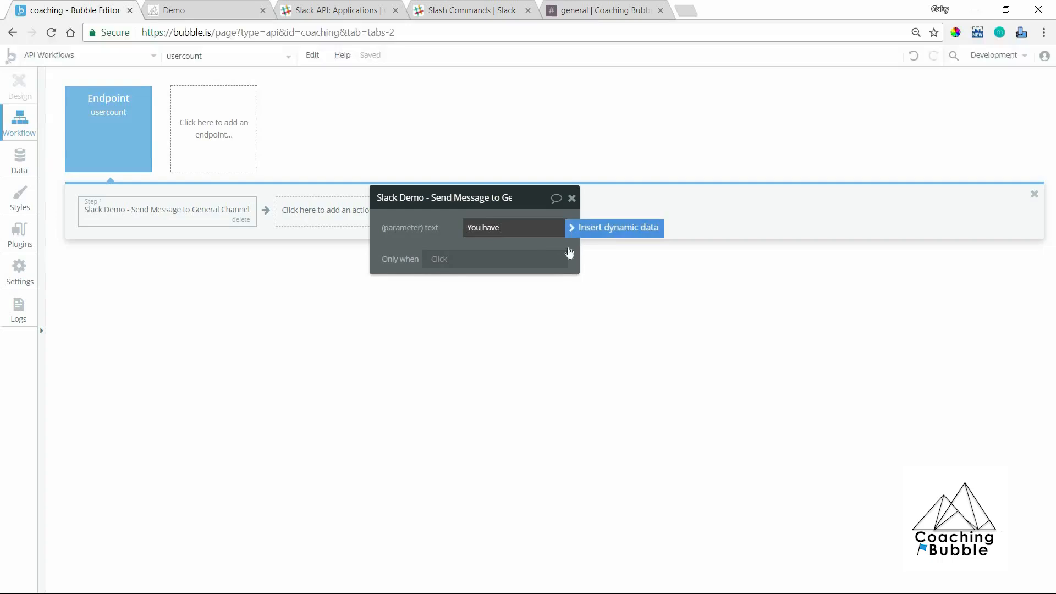
Step: Append the dynamic expression Search for Users:count and the word "users" to the action's message text
{"action": "left_click", "coordinate": [595, 228]}
{"action": "left_click", "coordinate": [542, 280]}
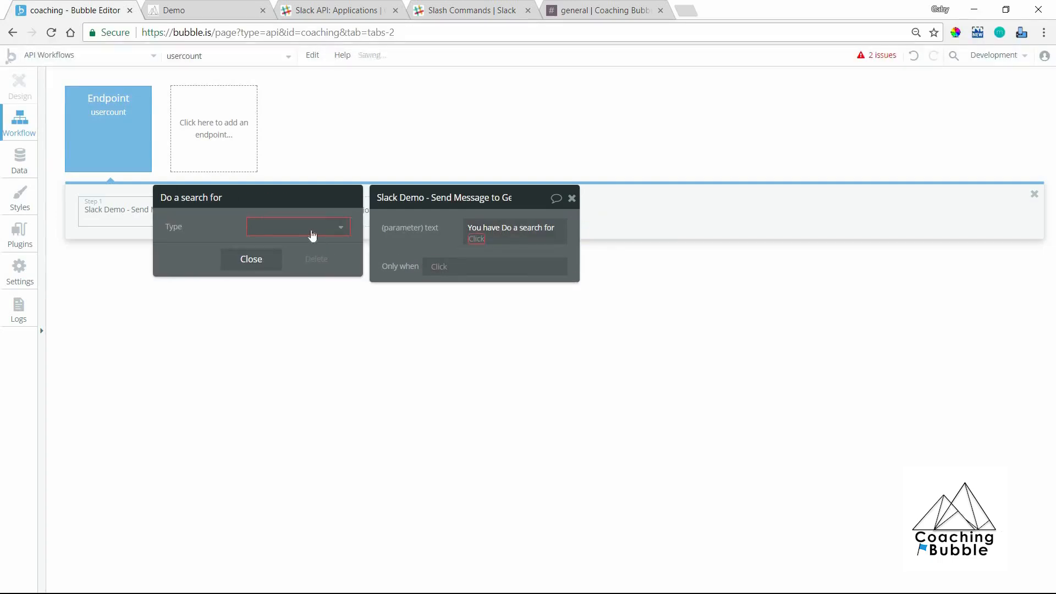
{"action": "left_click", "coordinate": [306, 242]}
{"action": "left_click", "coordinate": [298, 245]}
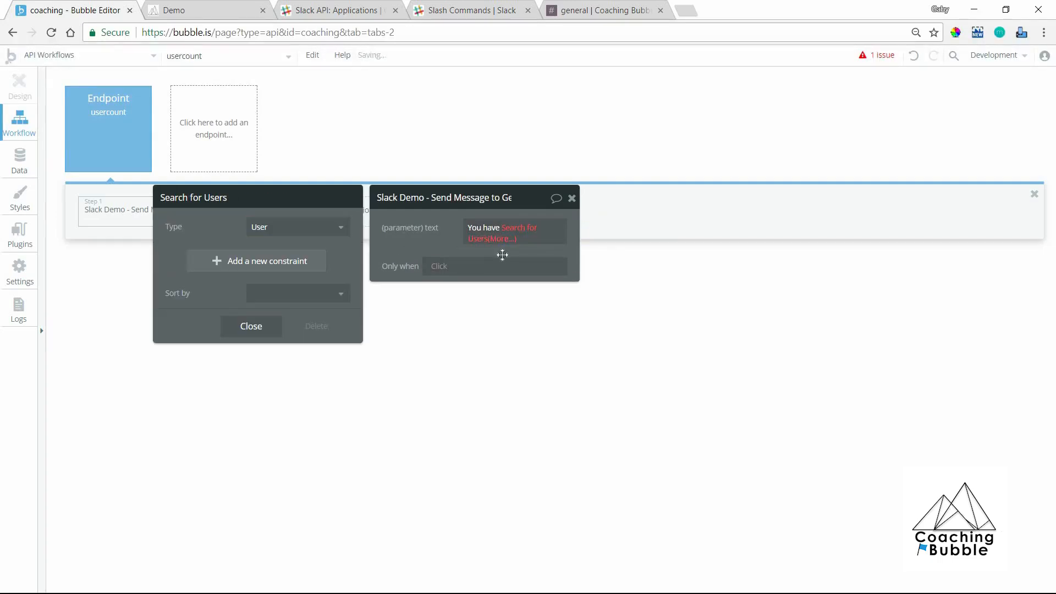
{"action": "left_click", "coordinate": [505, 241]}
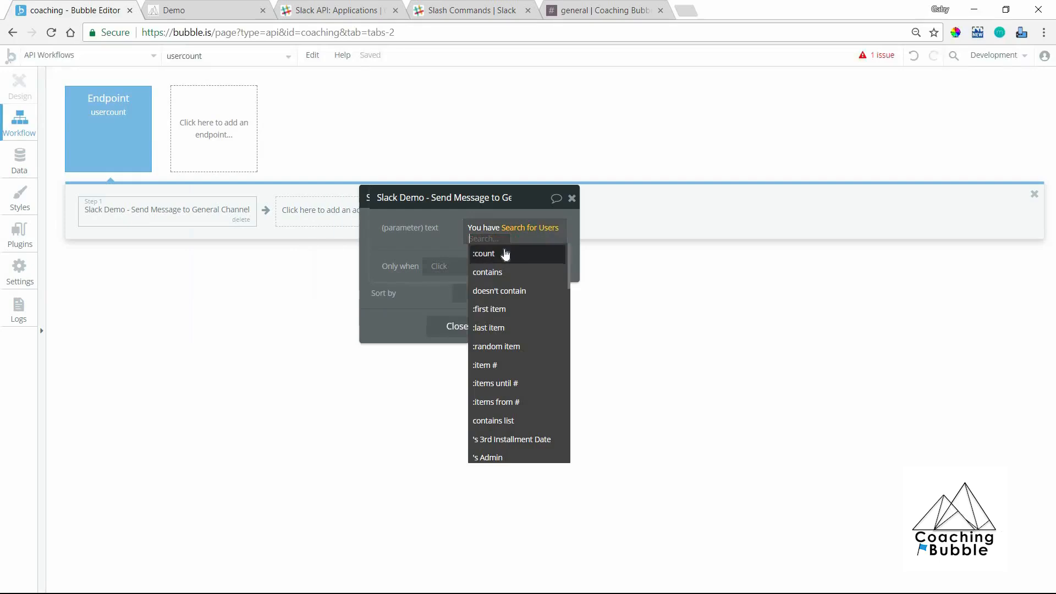
{"action": "left_click", "coordinate": [529, 251]}
{"action": "type", "text": "users"}
{"action": "left_click", "coordinate": [392, 238]}
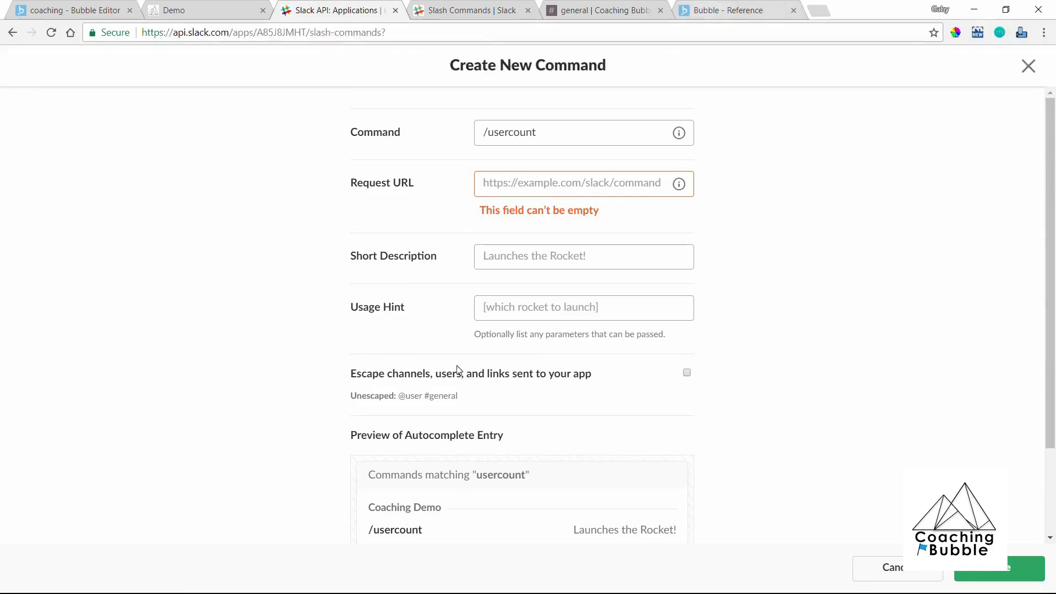
{"action": "key", "text": "ctrl+6"}
{"action": "scroll", "coordinate": [454, 371], "scroll_direction": "down", "scroll_amount": 1}
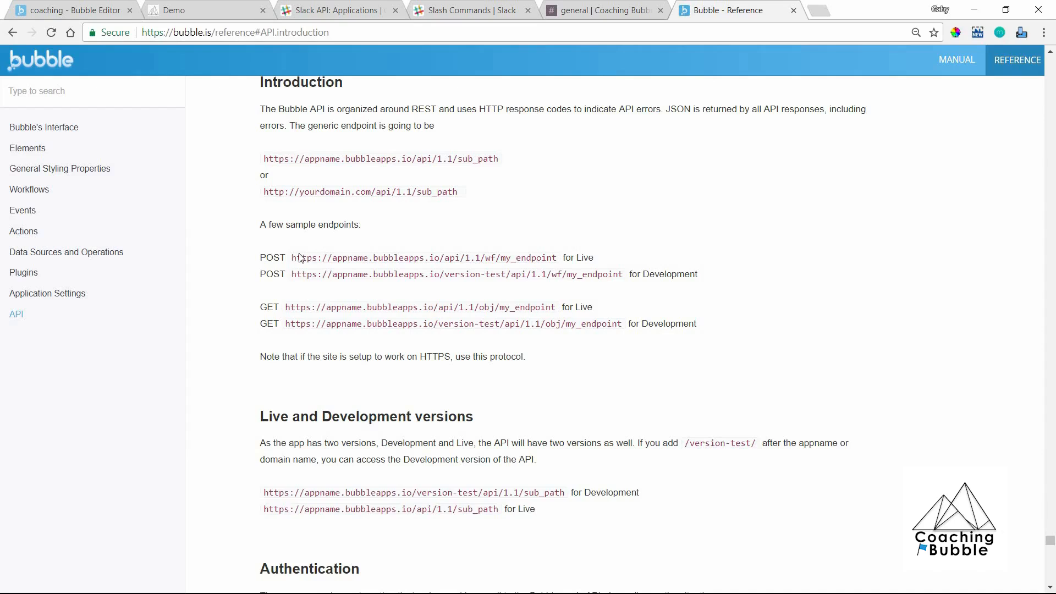
{"action": "left_click_drag", "start_coordinate": [292, 257], "coordinate": [456, 274]}
{"action": "left_click", "coordinate": [606, 274]}
{"action": "triple_click", "coordinate": [606, 275]}
{"action": "left_click", "coordinate": [620, 276]}
{"action": "left_click", "coordinate": [329, 257], "text": "shift"}
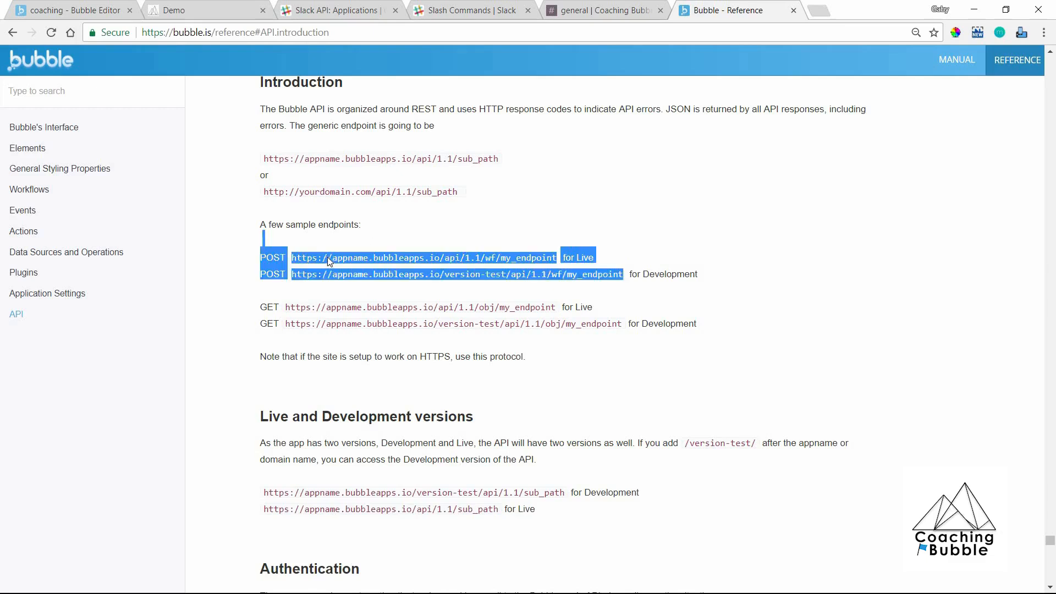
{"action": "left_click", "coordinate": [292, 280]}
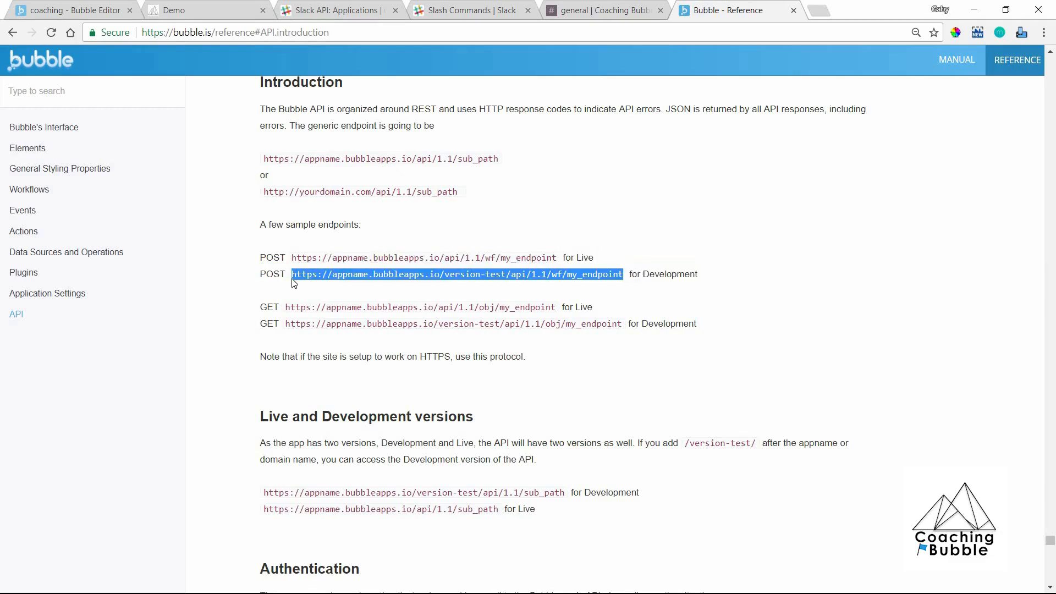
Step: Paste the copied URL as the slash command's Request URL, replace my_endpoint with usercount, and check the endpoint name in the Bubble editor
{"action": "left_click", "coordinate": [385, 8]}
{"action": "left_click", "coordinate": [612, 190]}
{"action": "key", "text": "ctrl+v"}
{"action": "key", "text": "ctrl+shift+Left"}
{"action": "type", "text": "usercount"}
{"action": "left_click", "coordinate": [99, 10]}
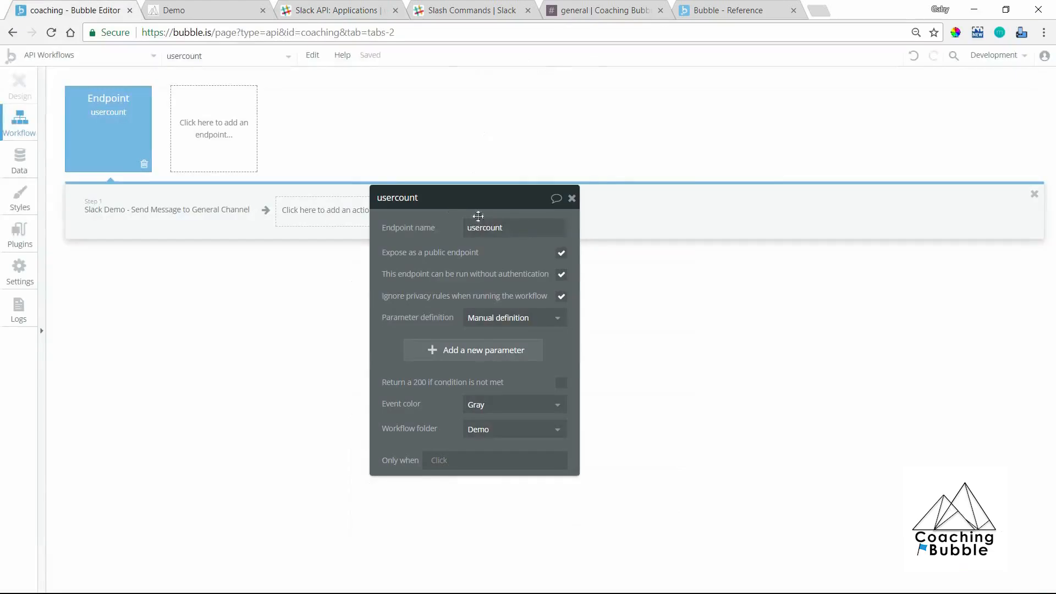
{"action": "left_click", "coordinate": [452, 15]}
{"action": "left_click", "coordinate": [310, 4]}
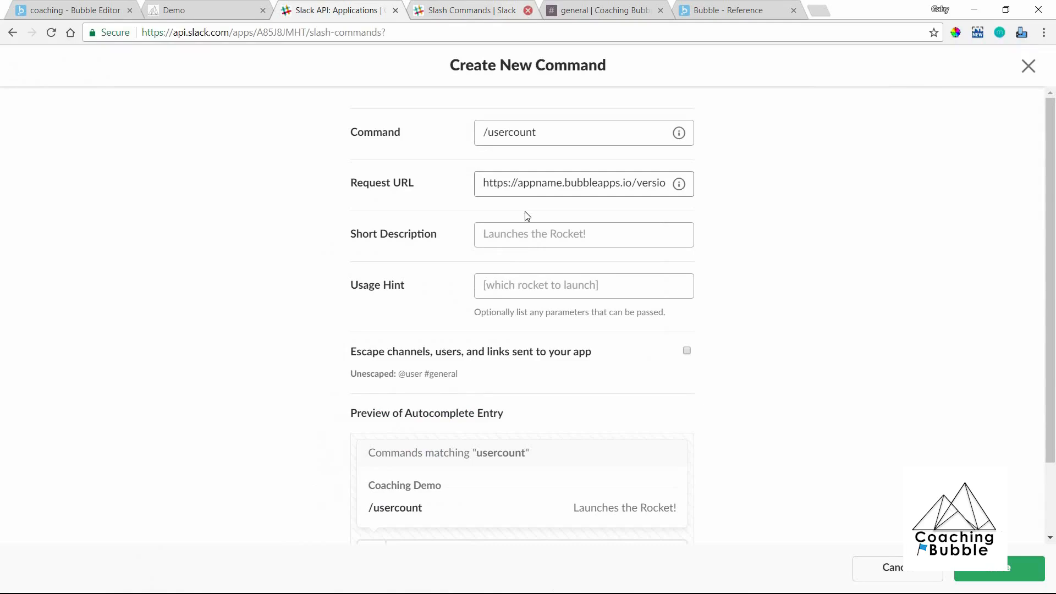
Step: Replace the domain appname.bubbleapps.io in the Request URL with coachingbubble.com, keeping the path that ends in /wf/usercount
{"action": "triple_click", "coordinate": [635, 182]}
{"action": "left_click", "coordinate": [626, 182]}
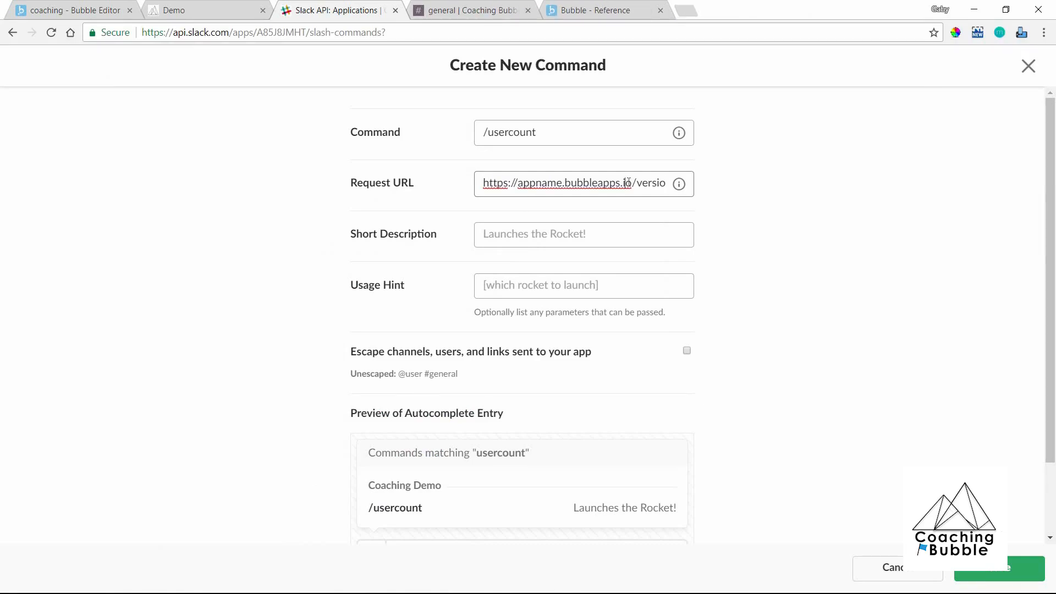
{"action": "key", "text": "BackSpace"}
{"action": "key", "text": "BackSpace"}
{"action": "key", "text": "BackSpace"}
{"action": "key", "text": "BackSpace"}
{"action": "key", "text": "BackSpace"}
{"action": "key", "text": "BackSpace"}
{"action": "key", "text": "BackSpace"}
{"action": "key", "text": "BackSpace"}
{"action": "key", "text": "BackSpace"}
{"action": "key", "text": "BackSpace"}
{"action": "key", "text": "BackSpace"}
{"action": "key", "text": "BackSpace"}
{"action": "key", "text": "BackSpace"}
{"action": "key", "text": "BackSpace"}
{"action": "key", "text": "BackSpace"}
{"action": "key", "text": "BackSpace"}
{"action": "key", "text": "BackSpace"}
{"action": "key", "text": "BackSpace"}
{"action": "key", "text": "BackSpace"}
{"action": "key", "text": "BackSpace"}
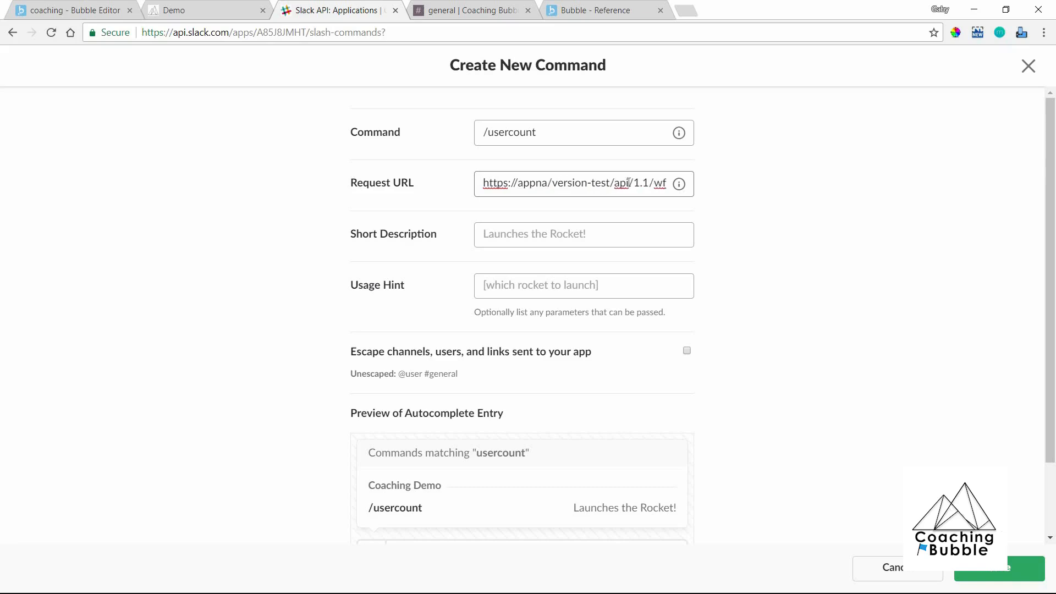
{"action": "key", "text": "BackSpace"}
{"action": "type", "text": "coachingbubble"}
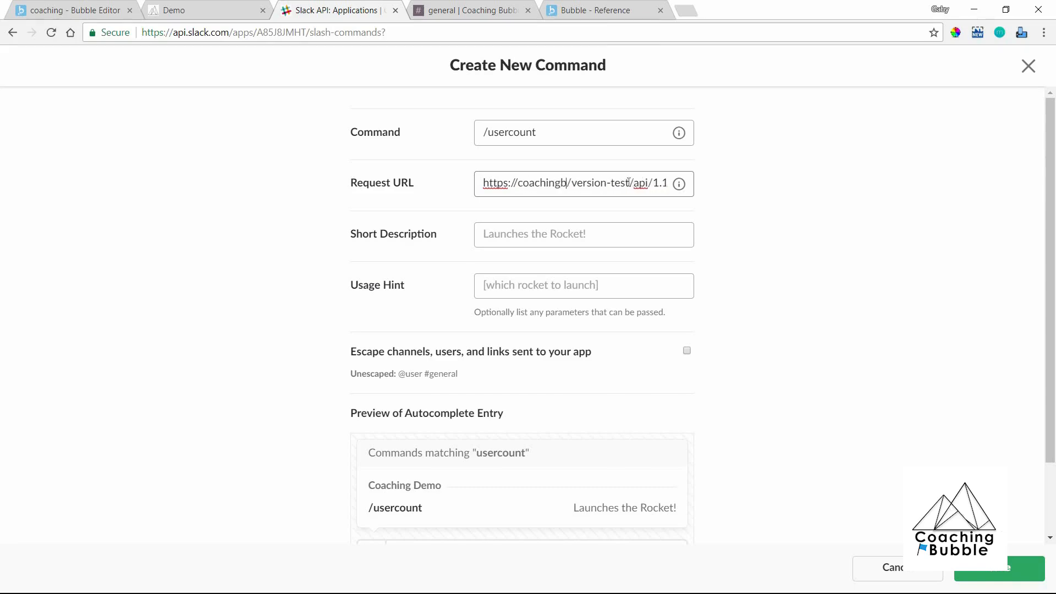
{"action": "type", "text": ".com"}
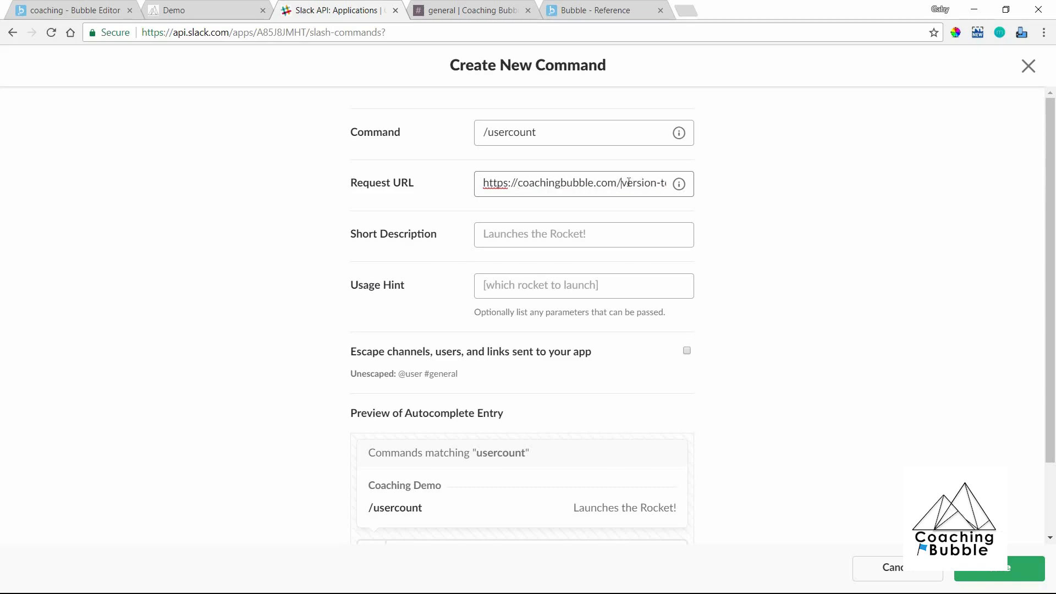
{"action": "key", "text": "Right"}
{"action": "key", "text": "Right"}
{"action": "key", "text": "Right"}
{"action": "key", "text": "Right"}
{"action": "key", "text": "Right"}
{"action": "key", "text": "Right"}
{"action": "key", "text": "Right"}
{"action": "key", "text": "Right"}
{"action": "key", "text": "Right"}
{"action": "key", "text": "Right"}
{"action": "key", "text": "Right"}
{"action": "key", "text": "Right"}
{"action": "key", "text": "Right"}
{"action": "key", "text": "Right"}
{"action": "key", "text": "Right"}
{"action": "key", "text": "Right"}
{"action": "key", "text": "Right"}
{"action": "key", "text": "Right"}
{"action": "key", "text": "Right"}
{"action": "key", "text": "Right"}
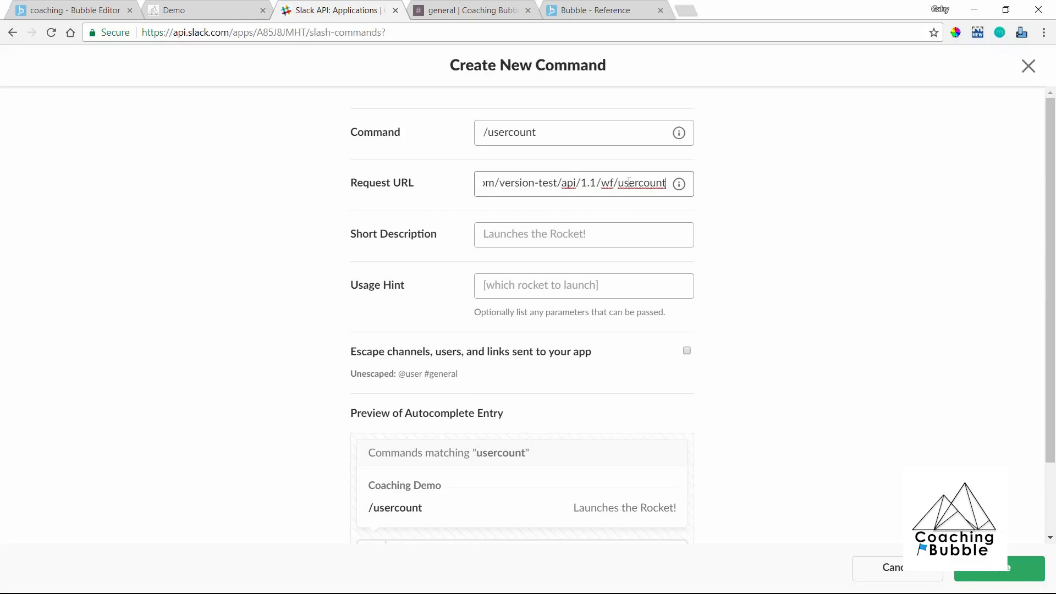
{"action": "left_click", "coordinate": [571, 203]}
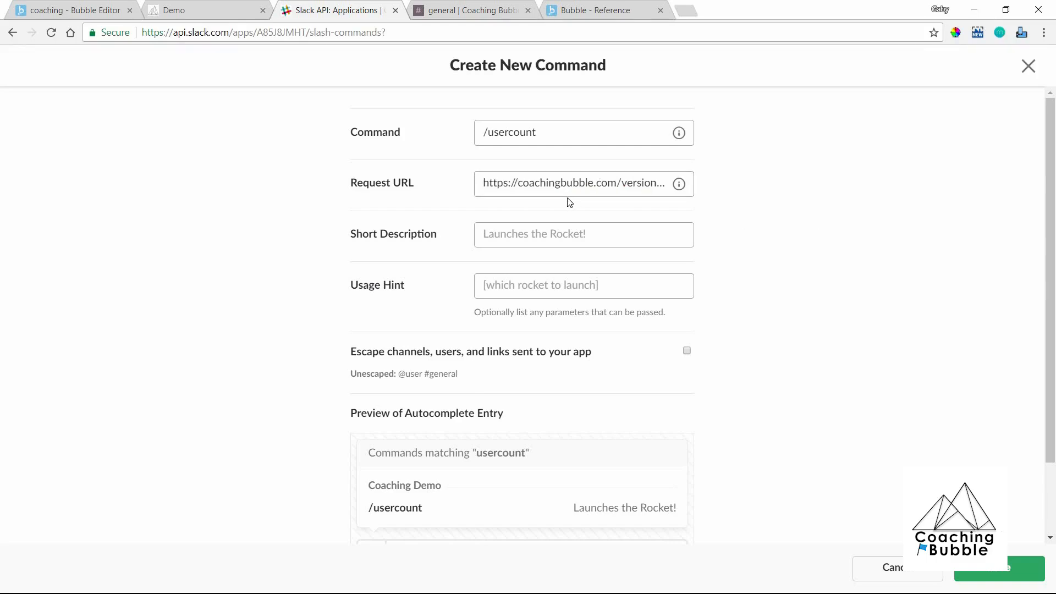
Step: Review the usercount endpoint in the Bubble editor and the sample live and development URLs in the API reference
{"action": "left_click", "coordinate": [87, 6]}
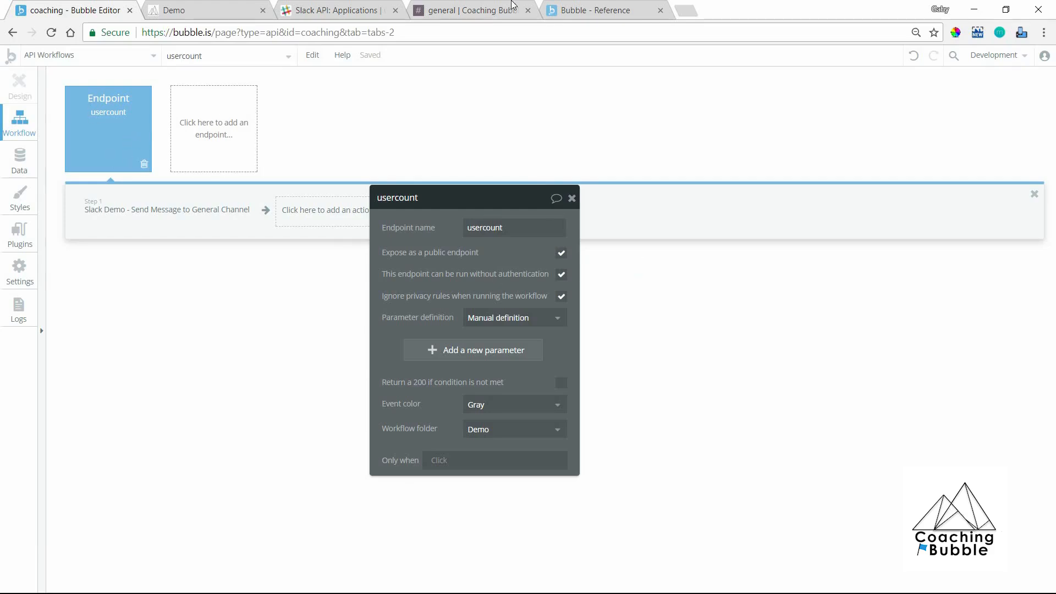
{"action": "left_click", "coordinate": [586, 11]}
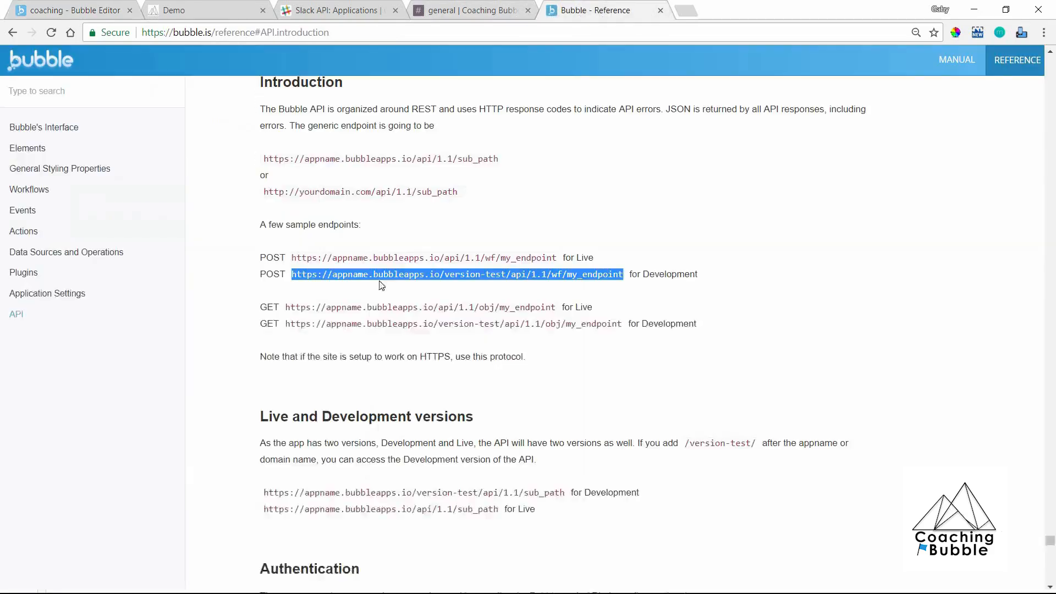
{"action": "left_click", "coordinate": [441, 239]}
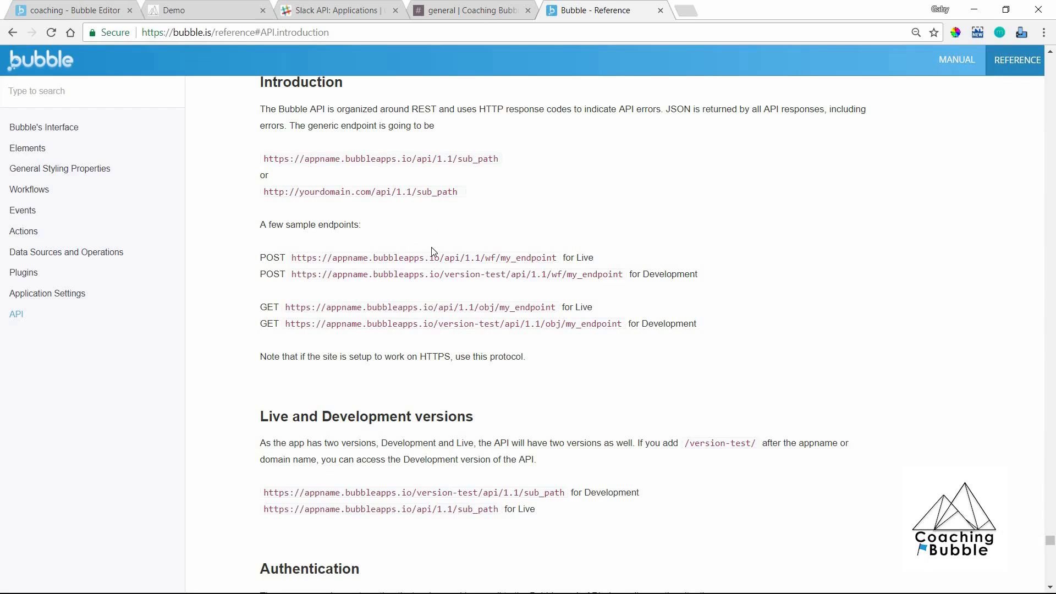
{"action": "left_click", "coordinate": [308, 10]}
Step: Try "User Count Demo" and "Retrieve Your" as the slash command's short description
{"action": "left_click", "coordinate": [567, 234]}
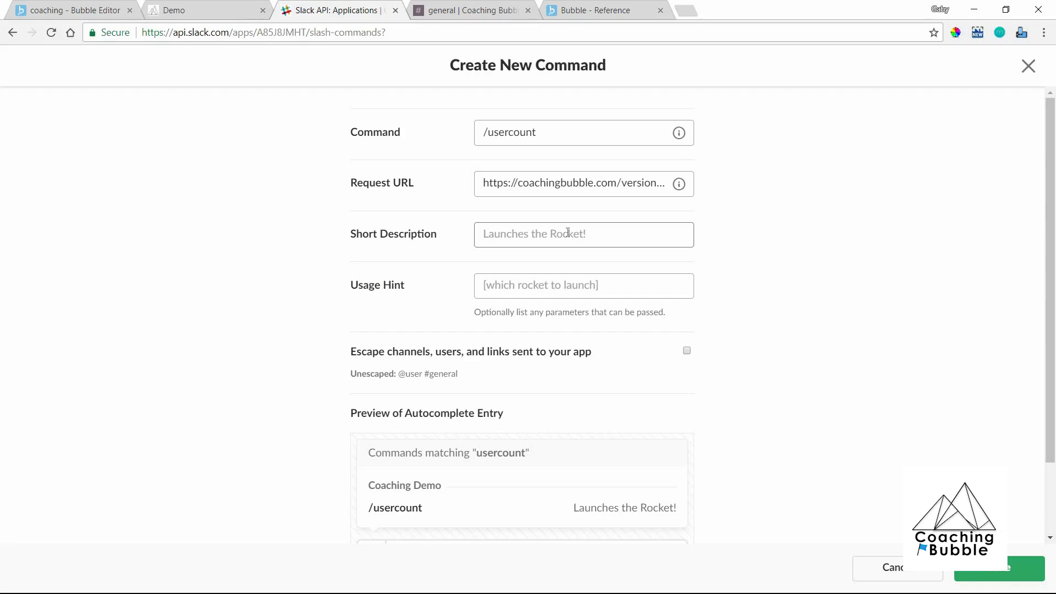
{"action": "type", "text": "User Count Demo"}
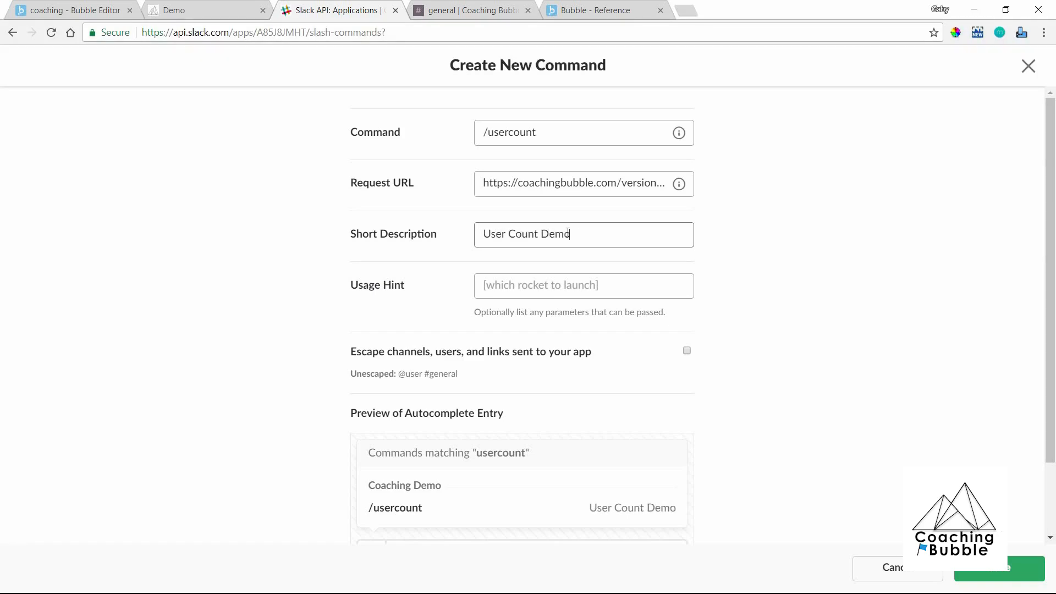
{"action": "key", "text": "ctrl+a"}
{"action": "double_click", "coordinate": [563, 237]}
{"action": "type", "text": "a"}
{"action": "key", "text": "ctrl+a"}
{"action": "type", "text": "Retrie"}
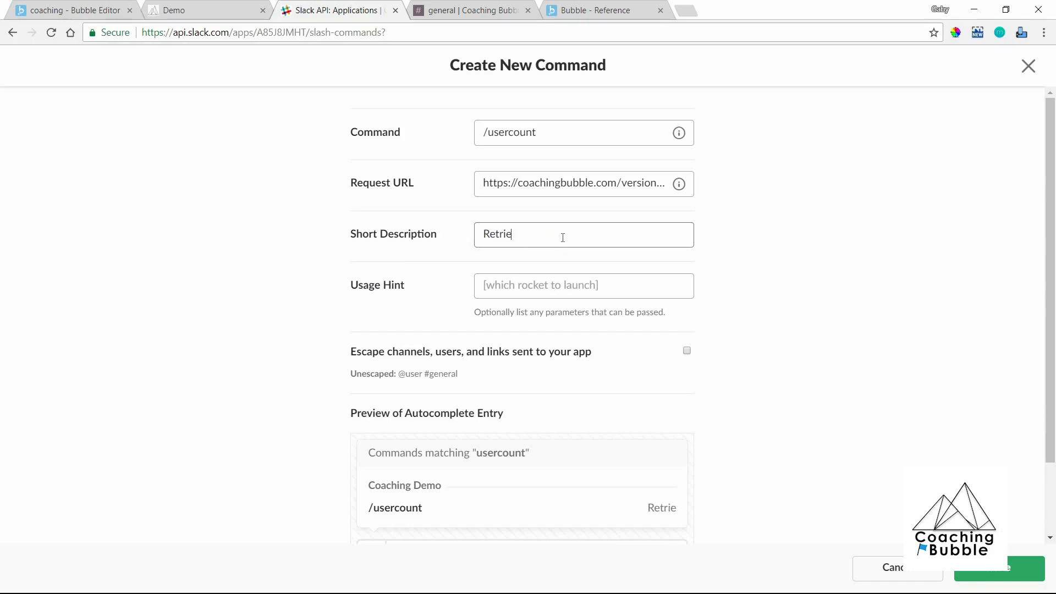
{"action": "type", "text": "ve Your"}
Step: Set the short description to "How many users do you have" and save the new /usercount slash command
{"action": "key", "text": "ctrl+a"}
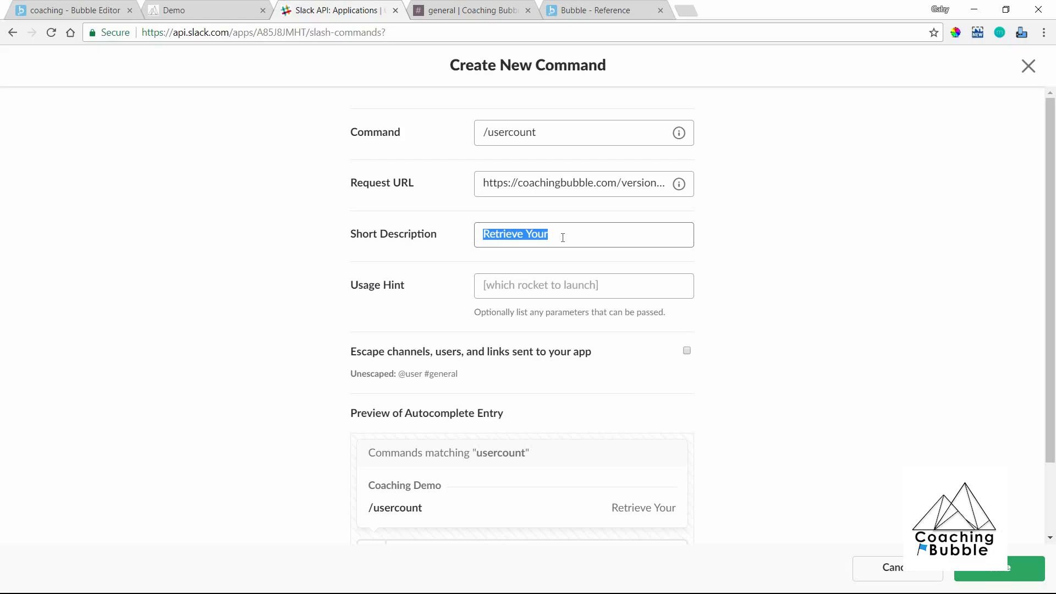
{"action": "key", "text": "BackSpace"}
{"action": "type", "text": "How many users do you have"}
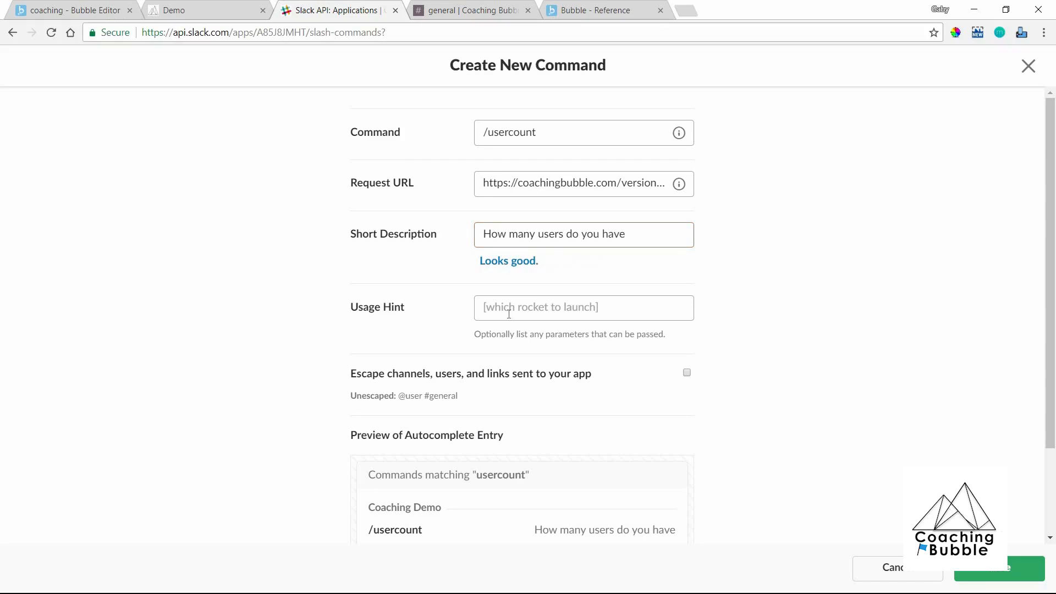
{"action": "scroll", "coordinate": [509, 311], "scroll_direction": "down", "scroll_amount": 2}
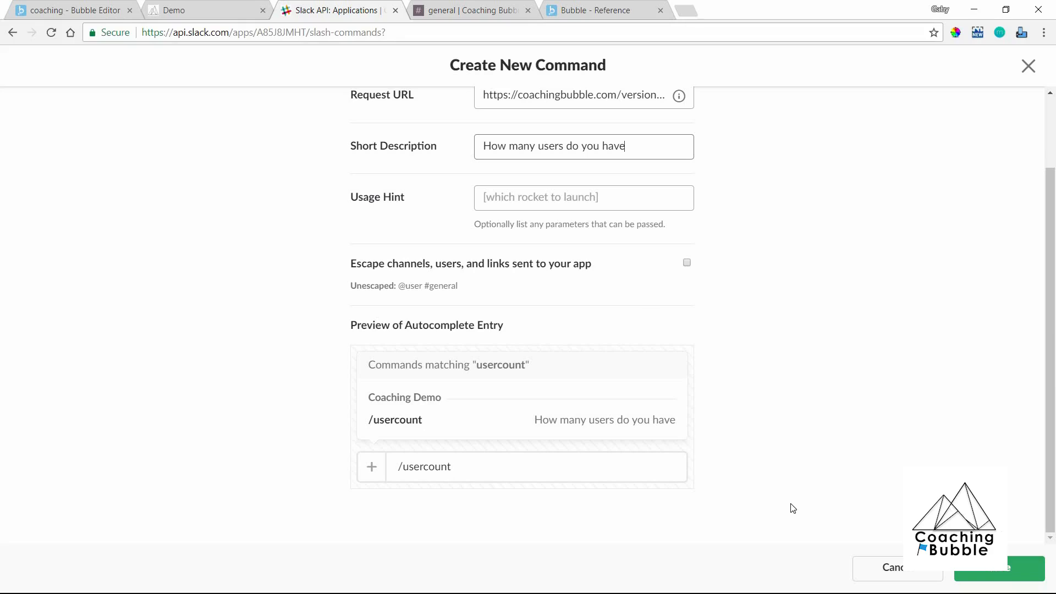
{"action": "left_click", "coordinate": [973, 574]}
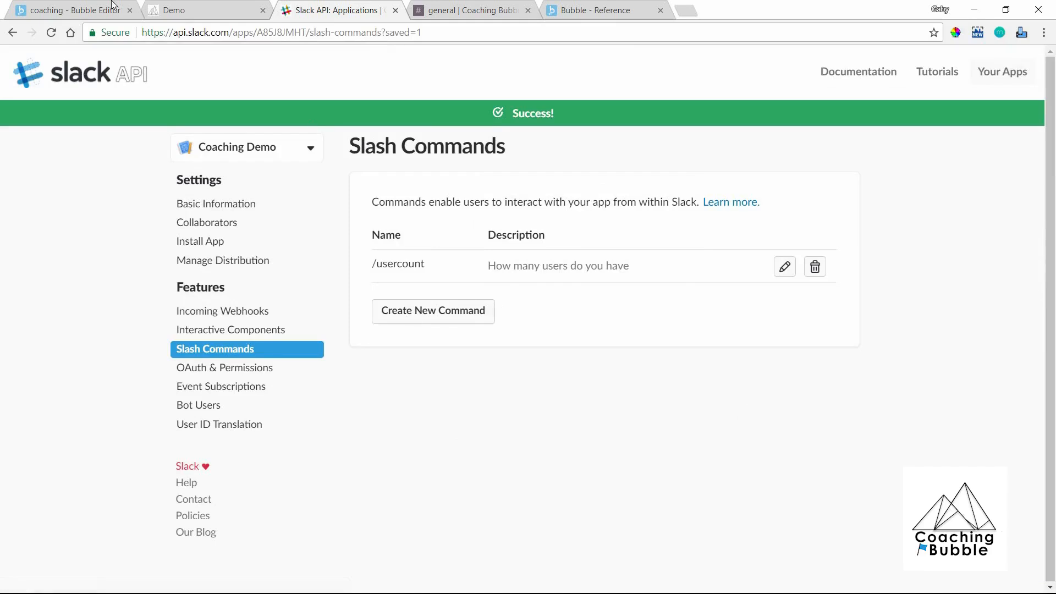
Step: Switch to the Slack workspace and enter the suggested /usercount command in the #general message box without sending it
{"action": "left_click", "coordinate": [487, 9]}
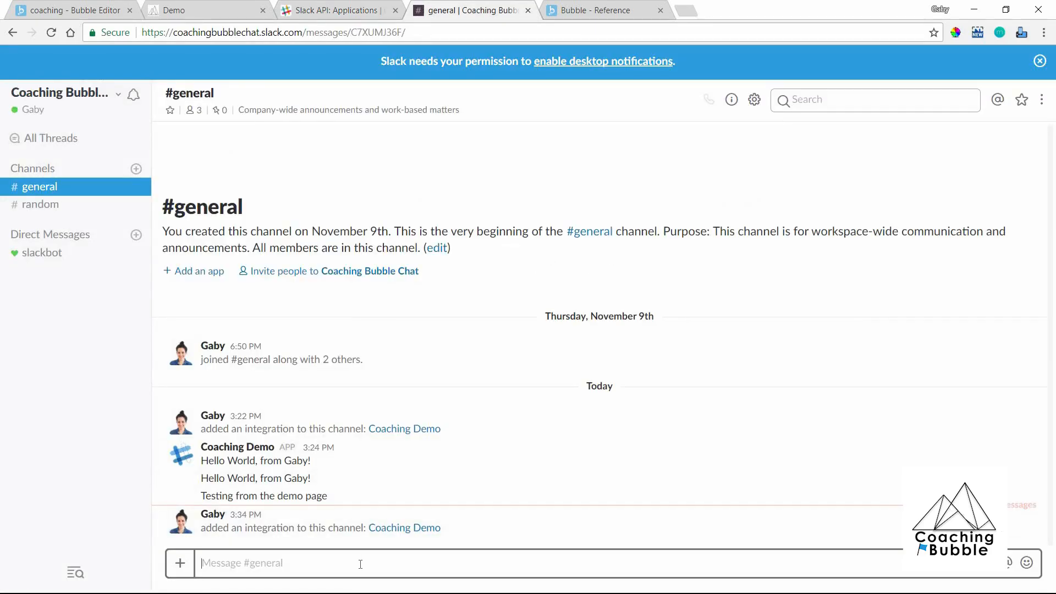
{"action": "type", "text": "/user"}
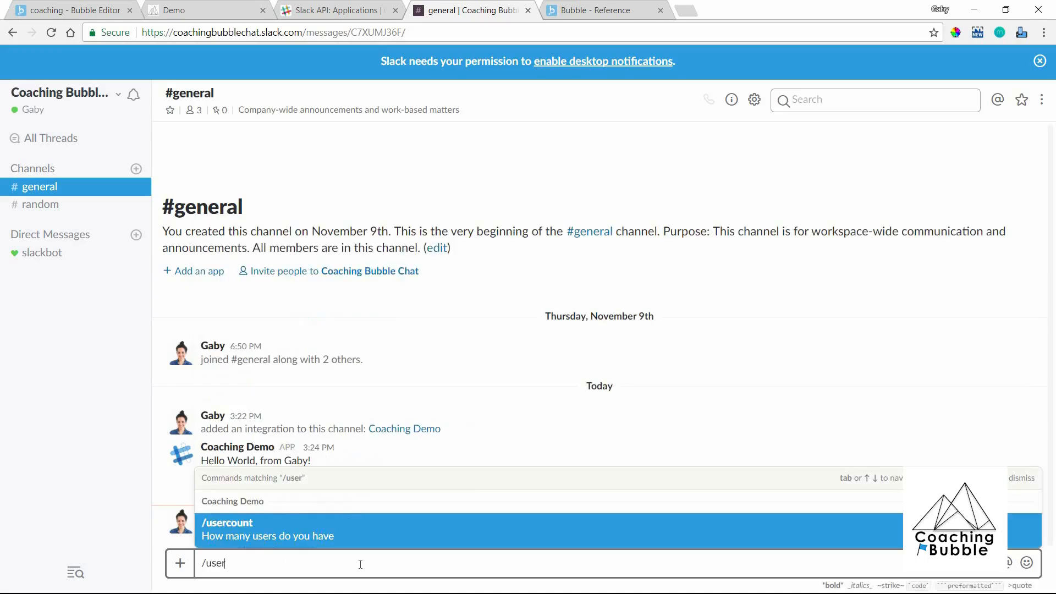
{"action": "left_click", "coordinate": [259, 543]}
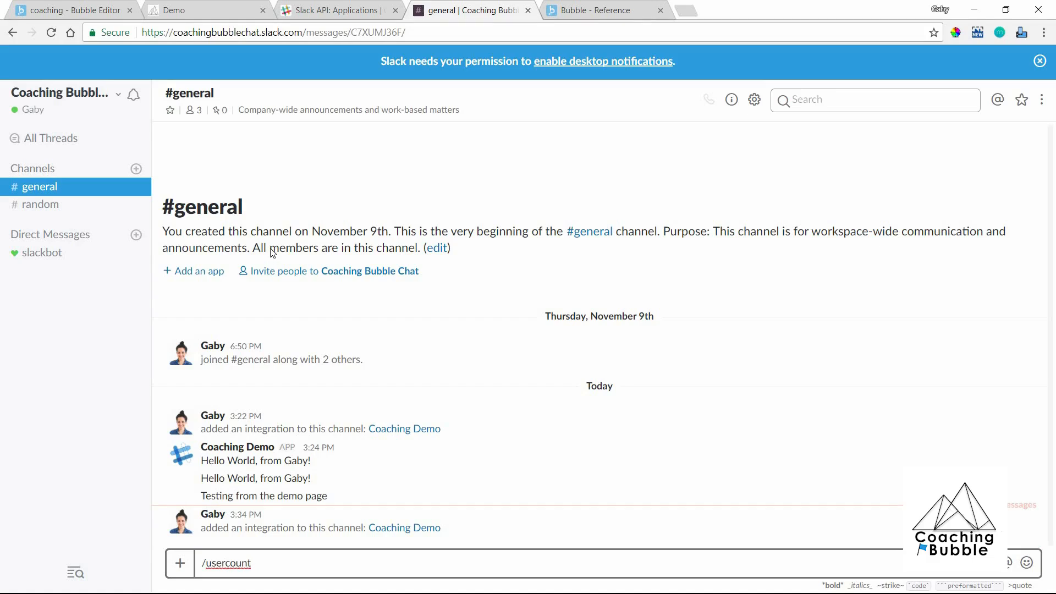
Step: Check the usercount endpoint's Slack message text in the Bubble editor, and send the /usercount command in Slack's #general channel
{"action": "left_click", "coordinate": [113, 8]}
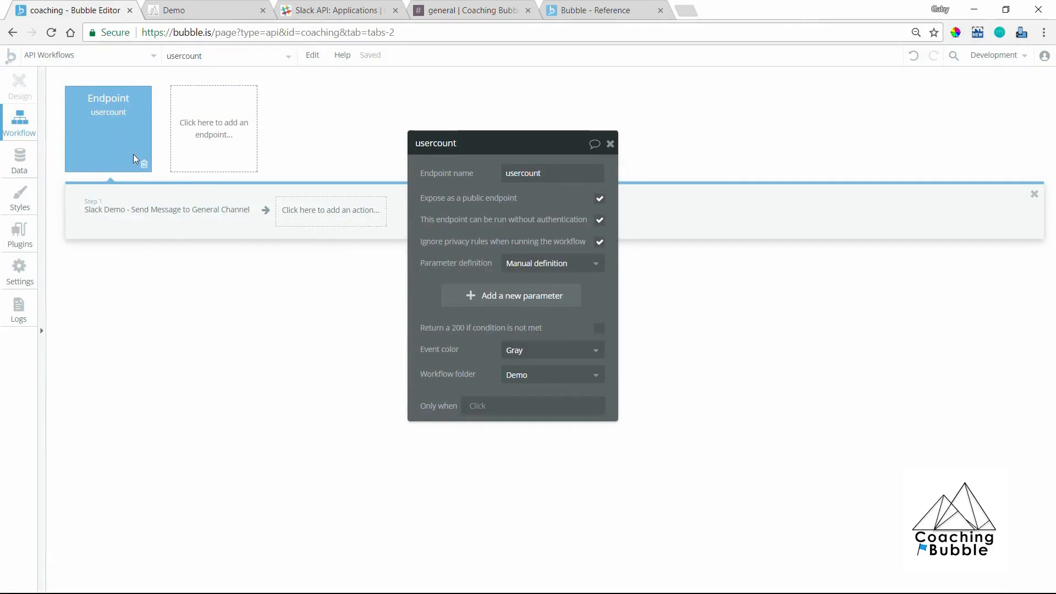
{"action": "left_click", "coordinate": [118, 218]}
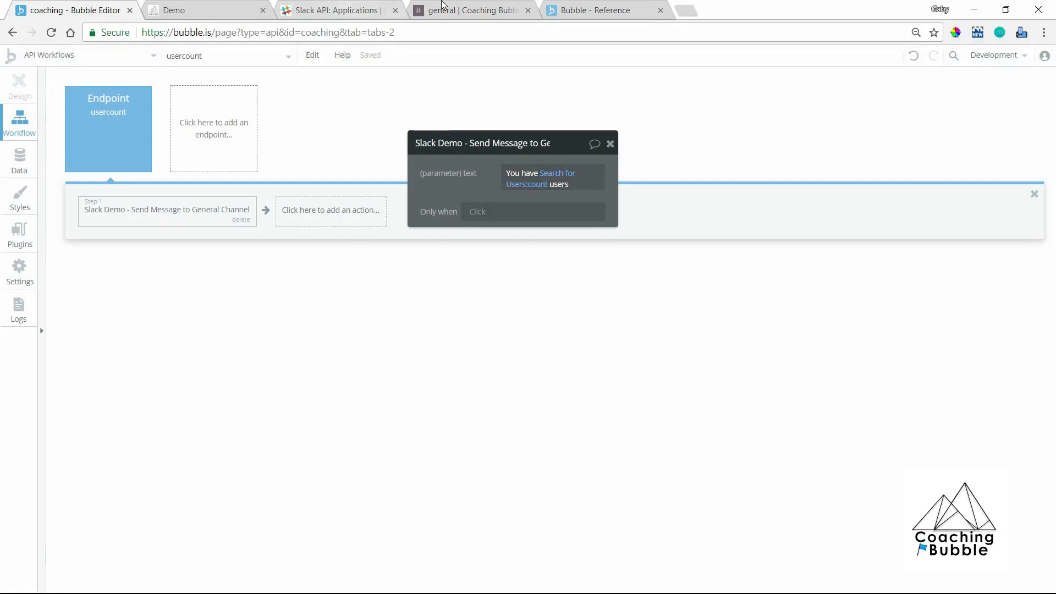
{"action": "left_click", "coordinate": [461, 9]}
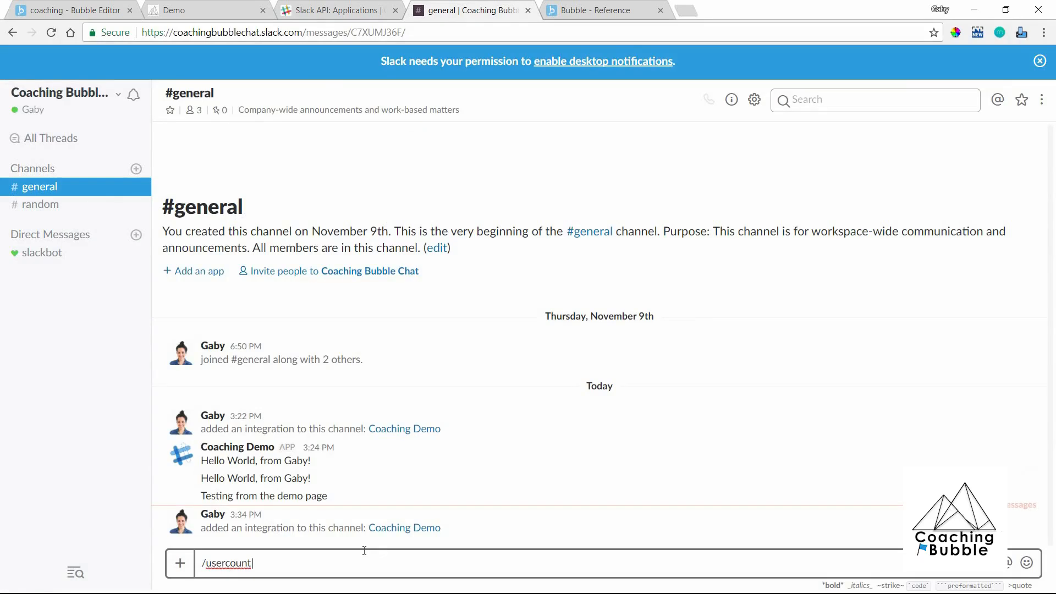
{"action": "key", "text": "BackSpace"}
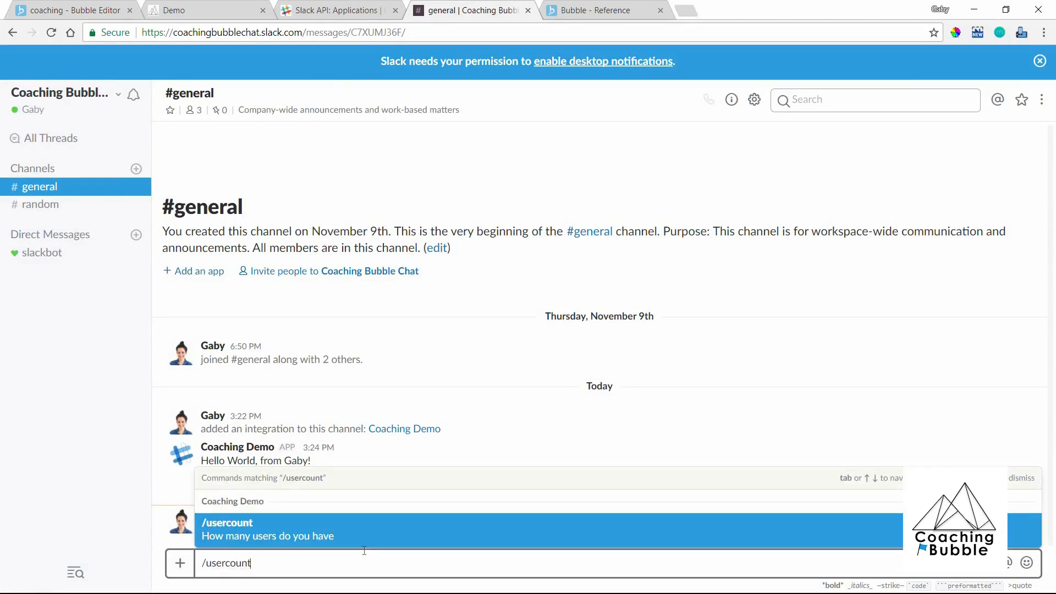
{"action": "key", "text": "Return"}
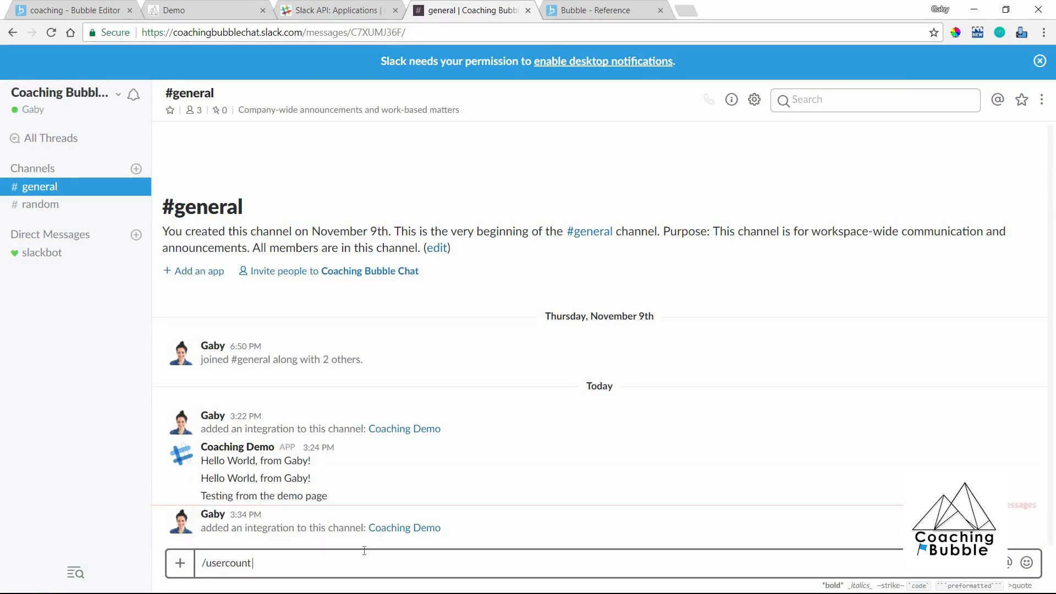
{"action": "key", "text": "Return"}
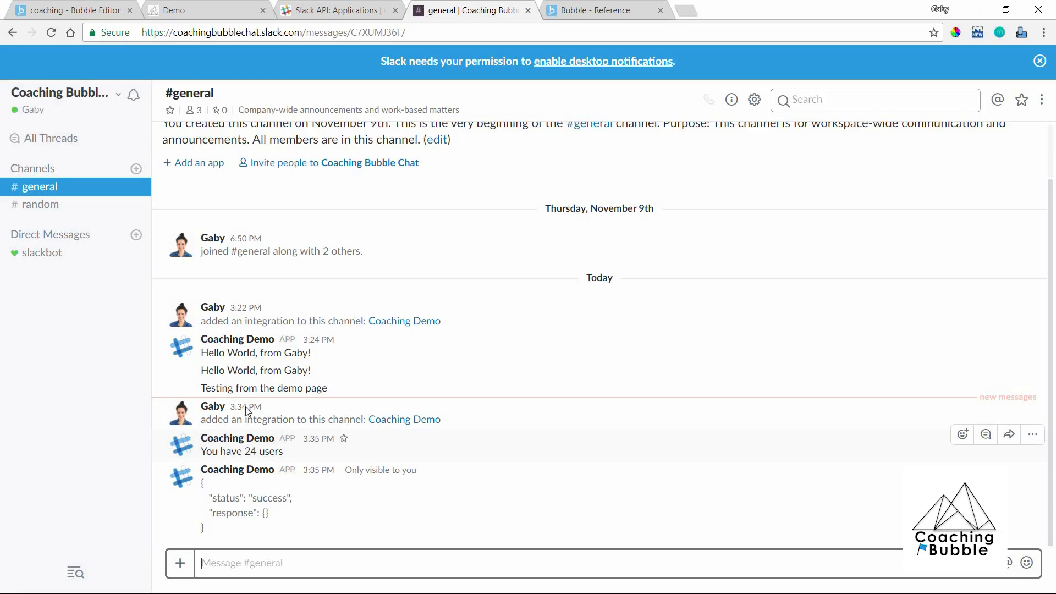
Step: Look at the Bubble endpoint's action once more and run /usercount again in Slack's #general channel
{"action": "key", "text": "ctrl+1"}
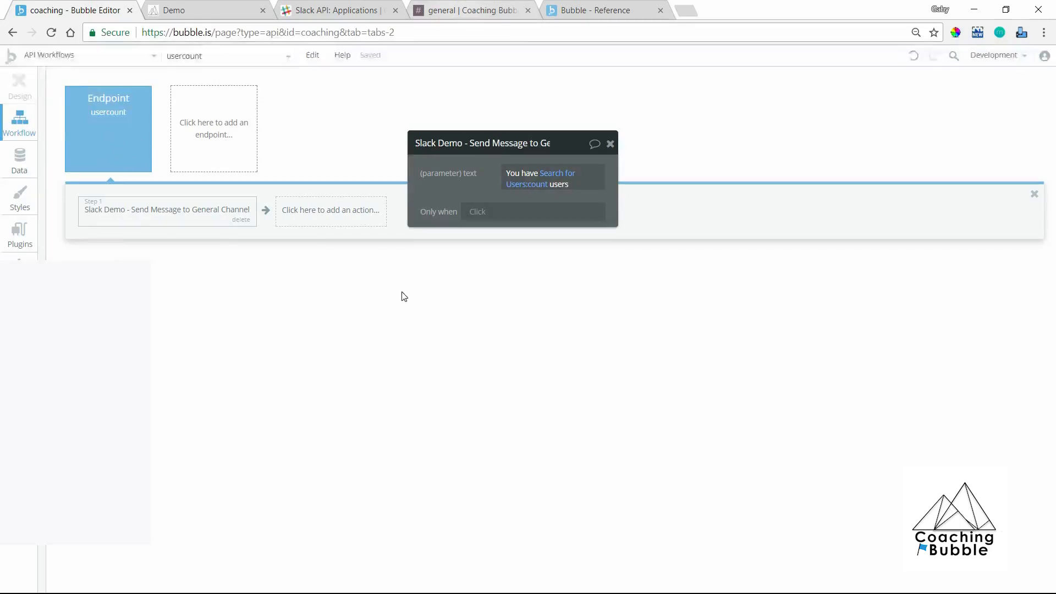
{"action": "key", "text": "ctrl+4"}
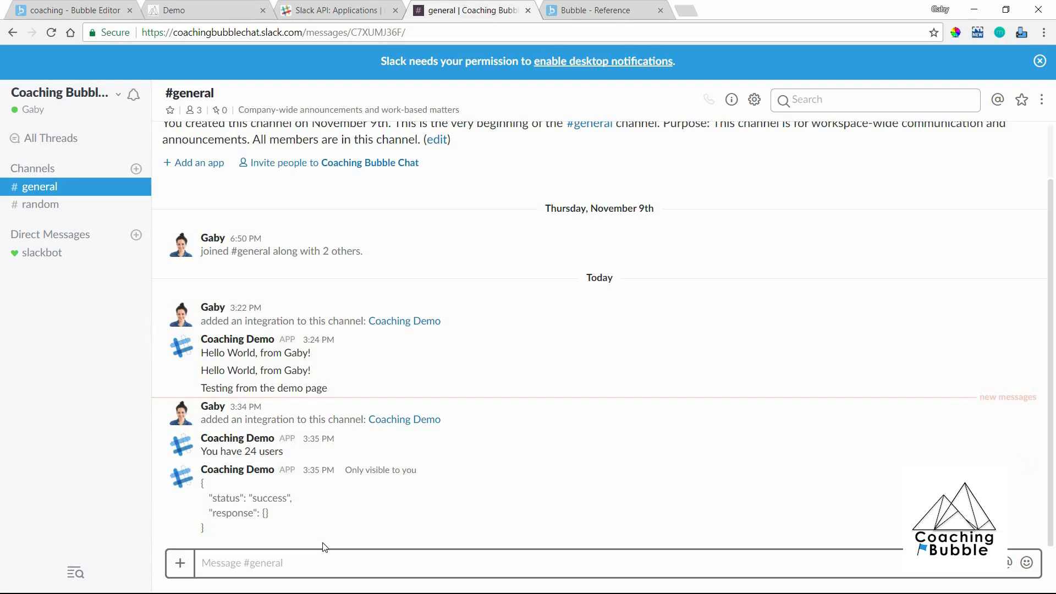
{"action": "type", "text": "/usercount"}
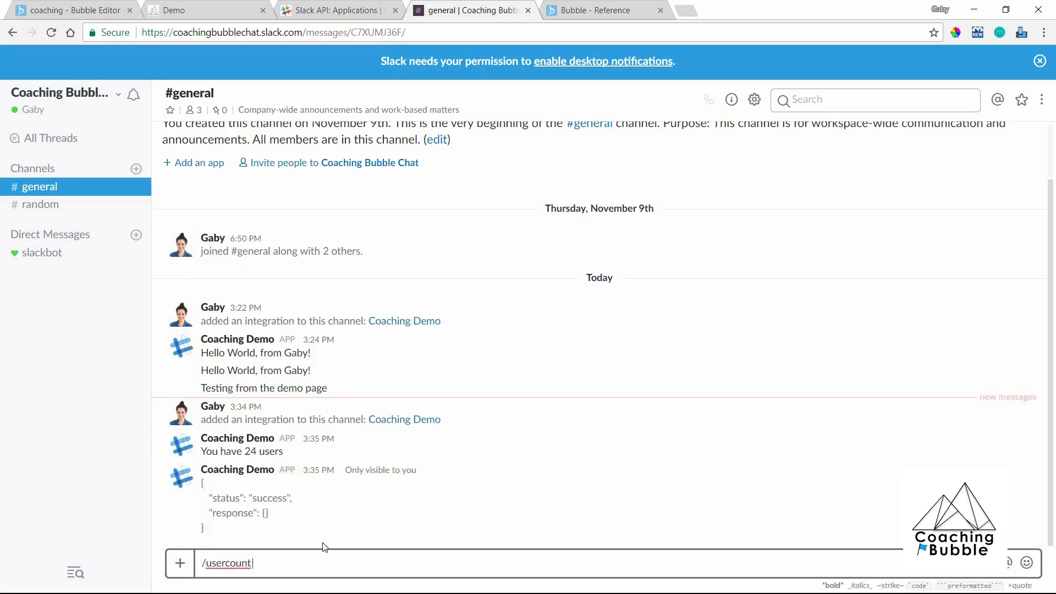
{"action": "key", "text": "Return"}
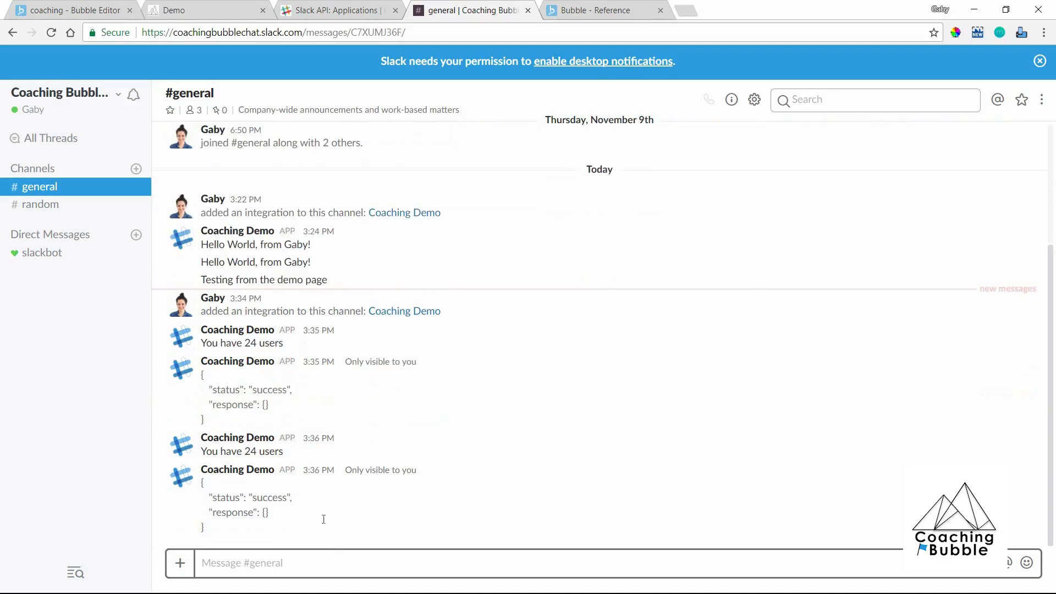
Step: View the usercount workflow in the Bubble editor and the Coaching Demo app's Basic Information page on the Slack API site
{"action": "left_click", "coordinate": [45, 6]}
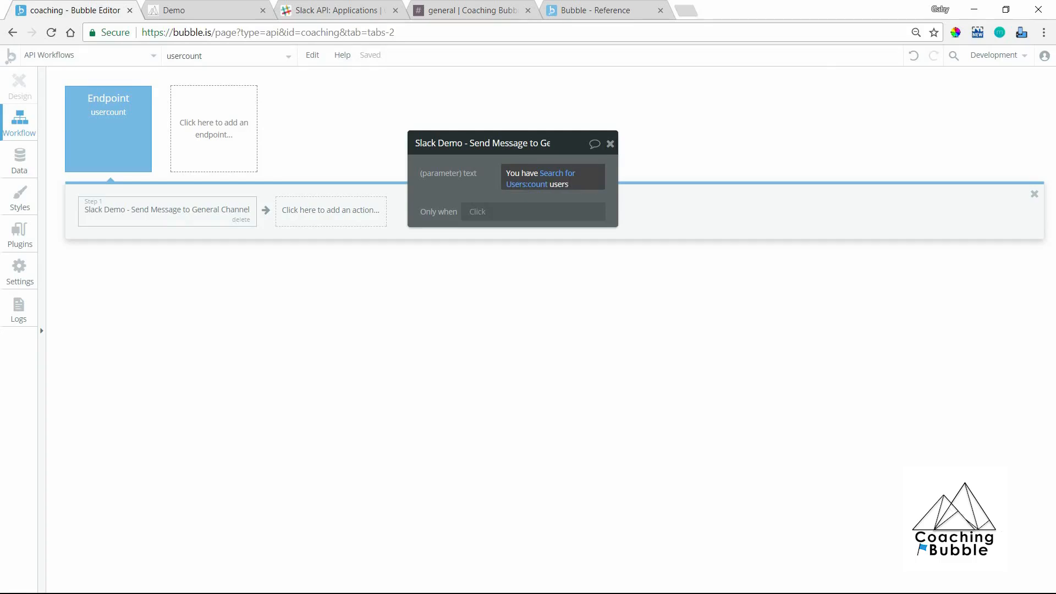
{"action": "left_click", "coordinate": [350, 5]}
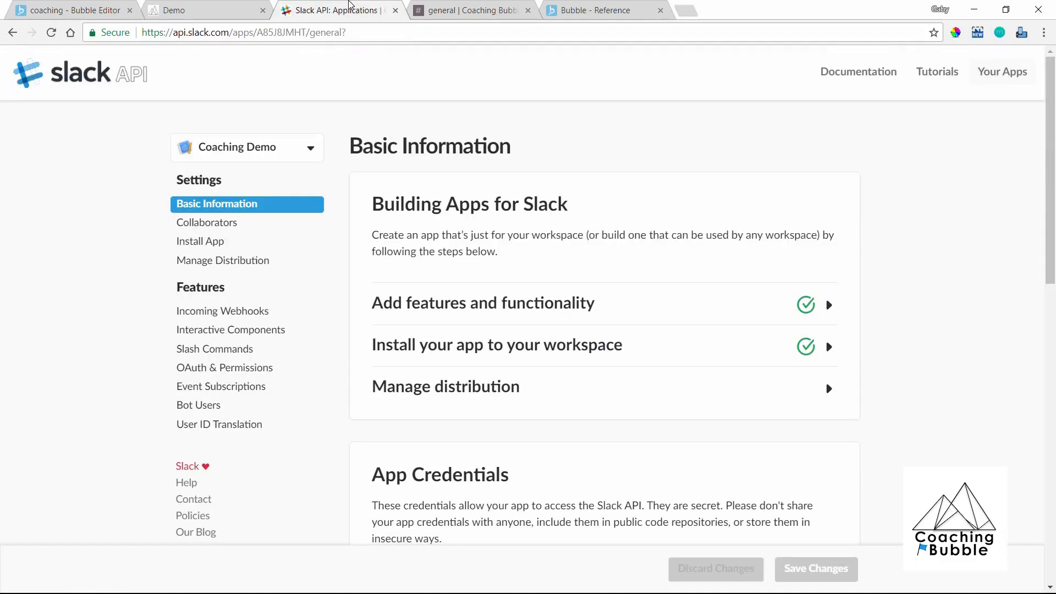